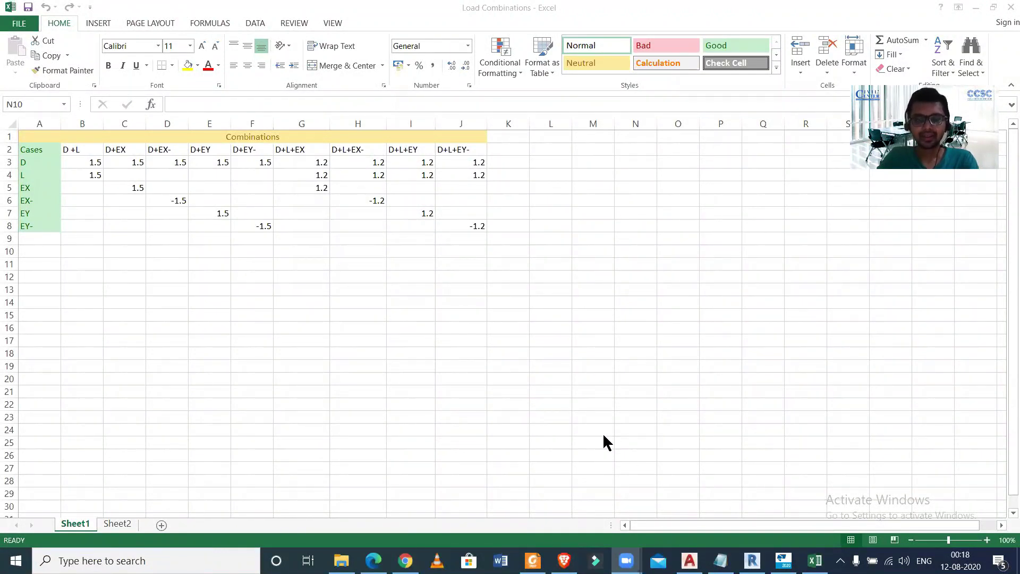
- Bring the Excel workbook forward and show Sheet2's list of nine IS load combinations
left_click(117, 525)
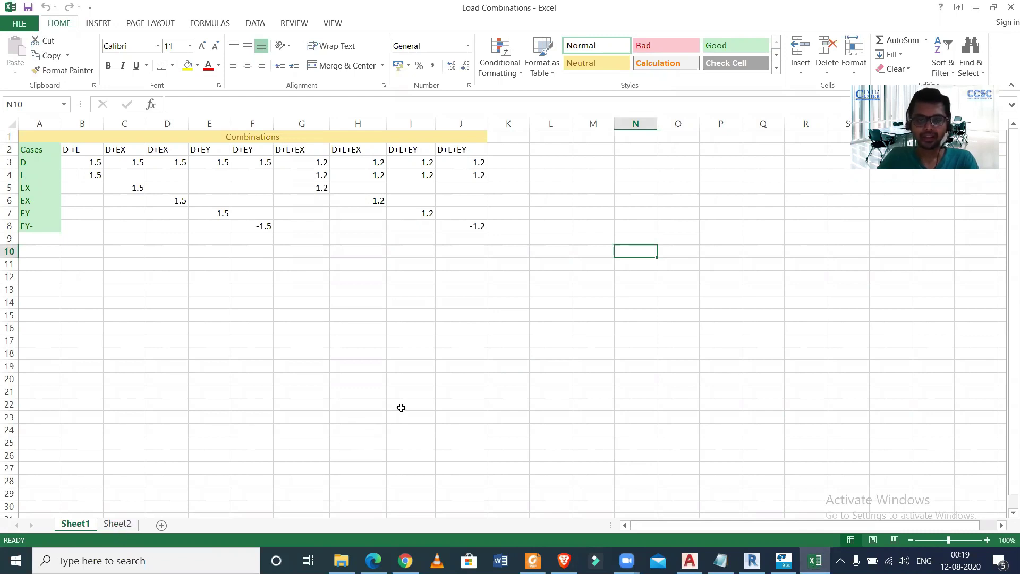
left_click(126, 524)
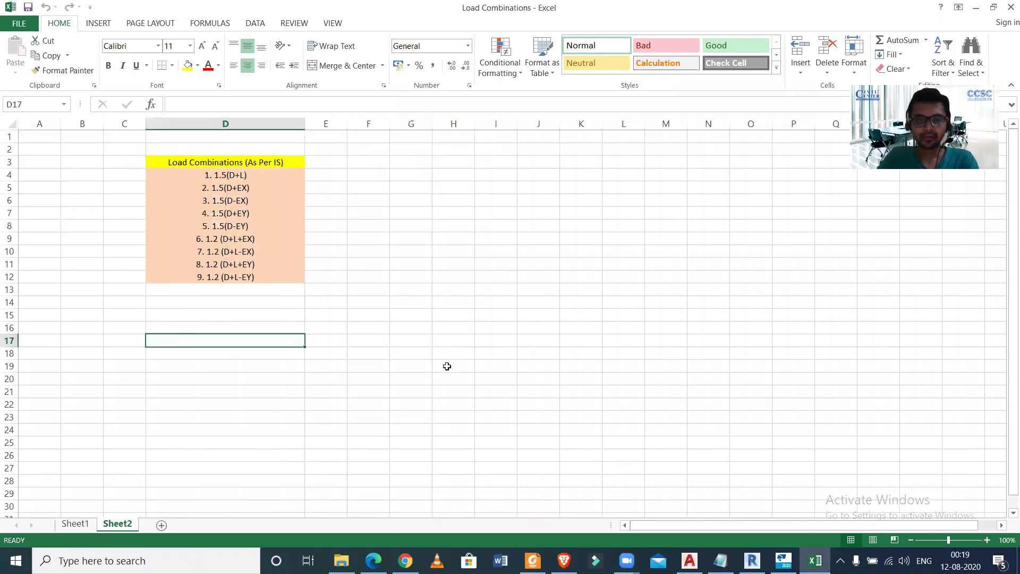
- Return to Sheet1's Combinations matrix of 1.5 and 1.2 factors for cases D to EY-
left_click(473, 354)
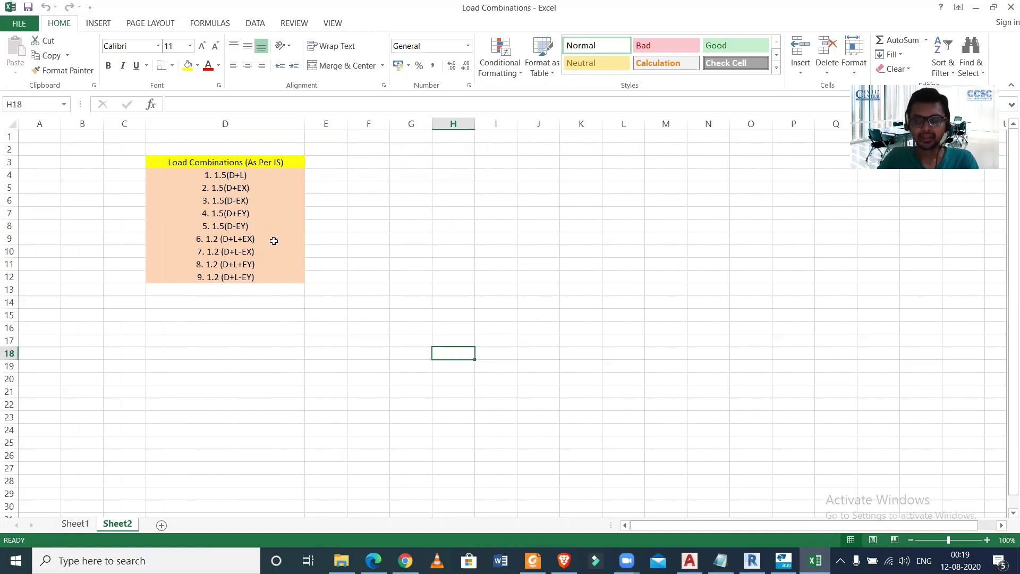
left_click(246, 346)
left_click(78, 523)
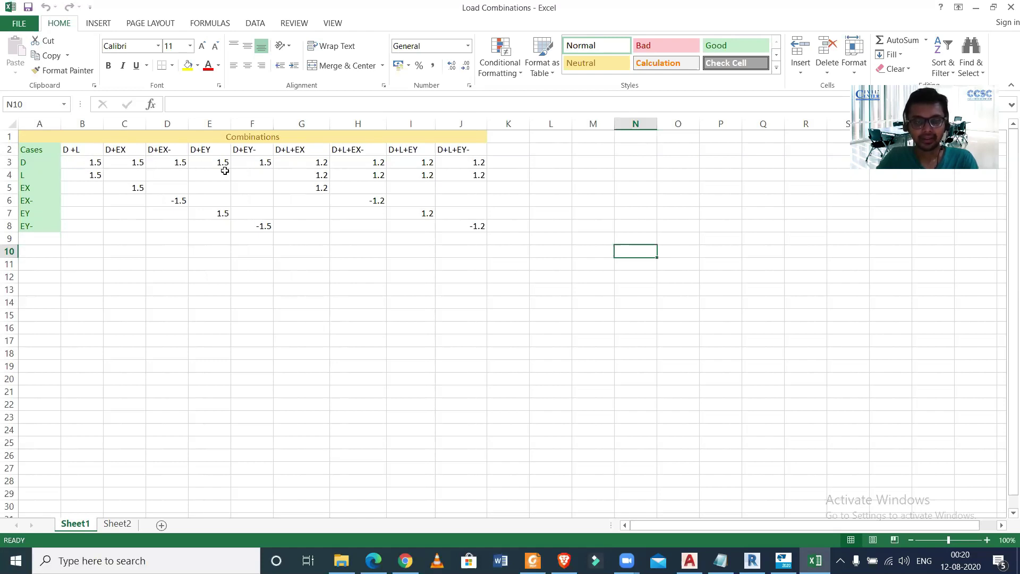
- Review Sheet2's IS combinations list and Sheet1's Combinations table once more
left_click(117, 524)
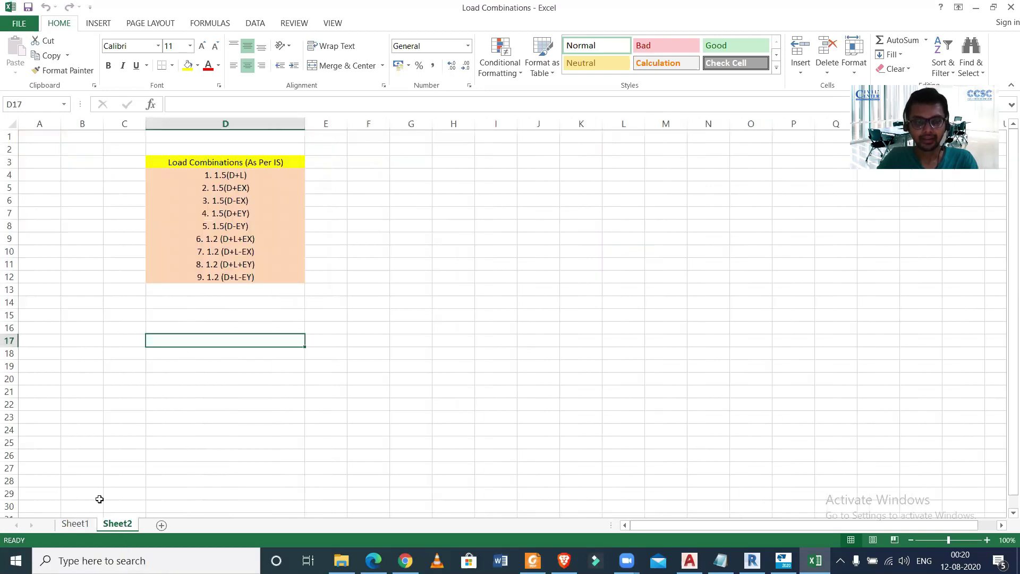
left_click(75, 523)
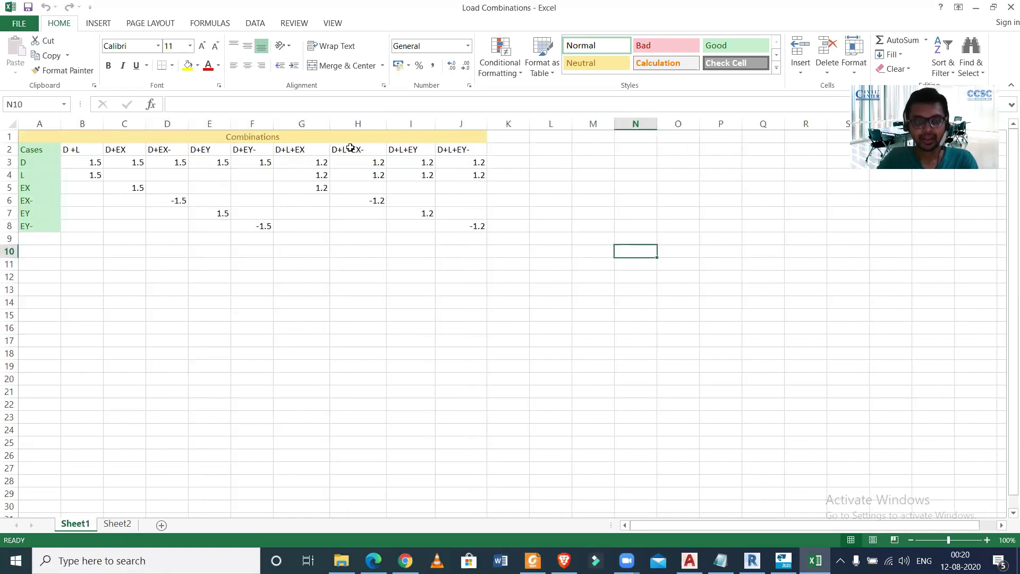
left_click(586, 264)
left_click(365, 301)
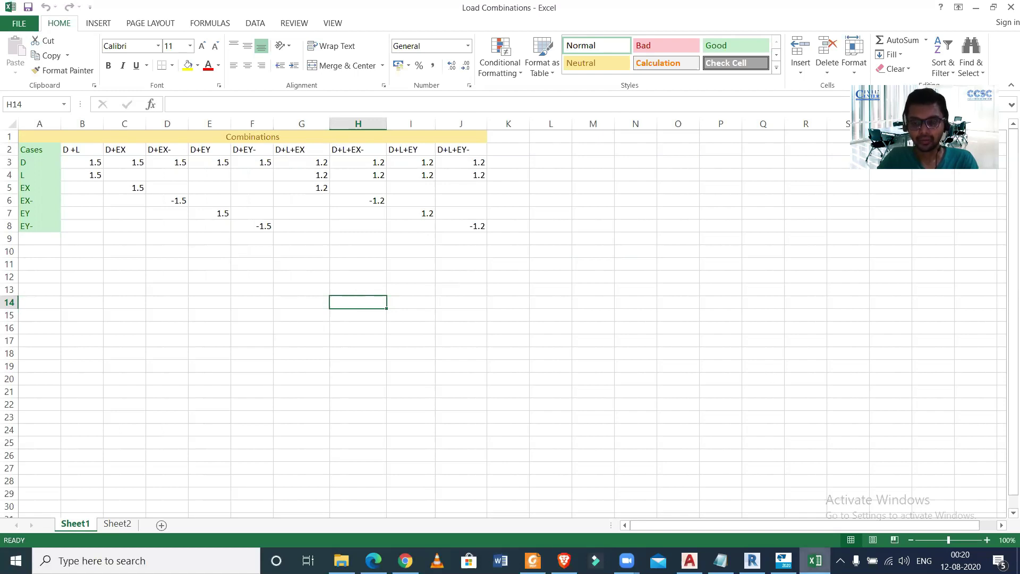
- Close the Load Combinations workbook, leaving the TSD2 model in Tekla Structural Designer in front
left_click(784, 560)
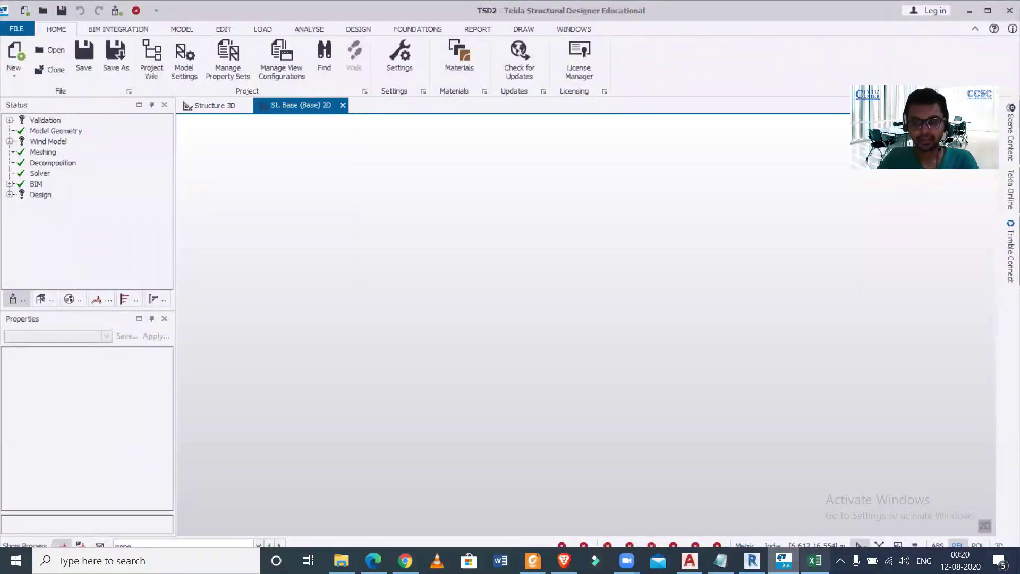
left_click(815, 560)
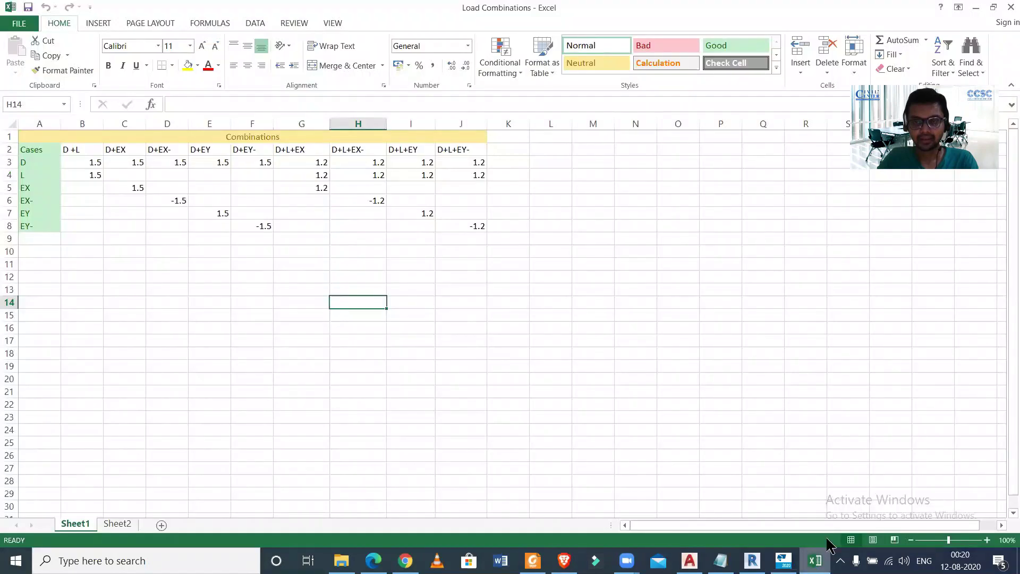
left_click(1004, 5)
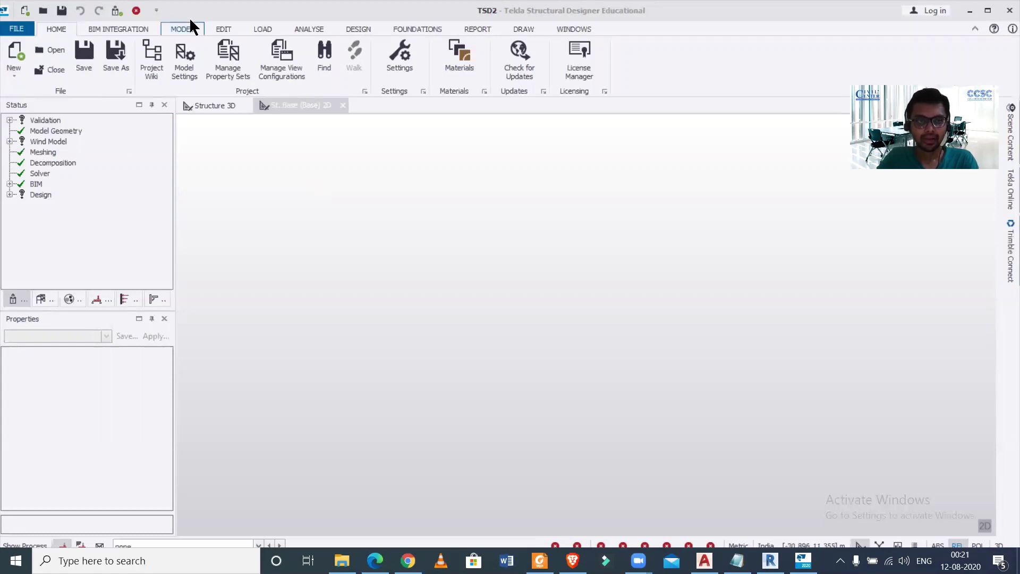
- Show the Loadcases list in the Loading dialog from the LOAD tab
left_click(261, 29)
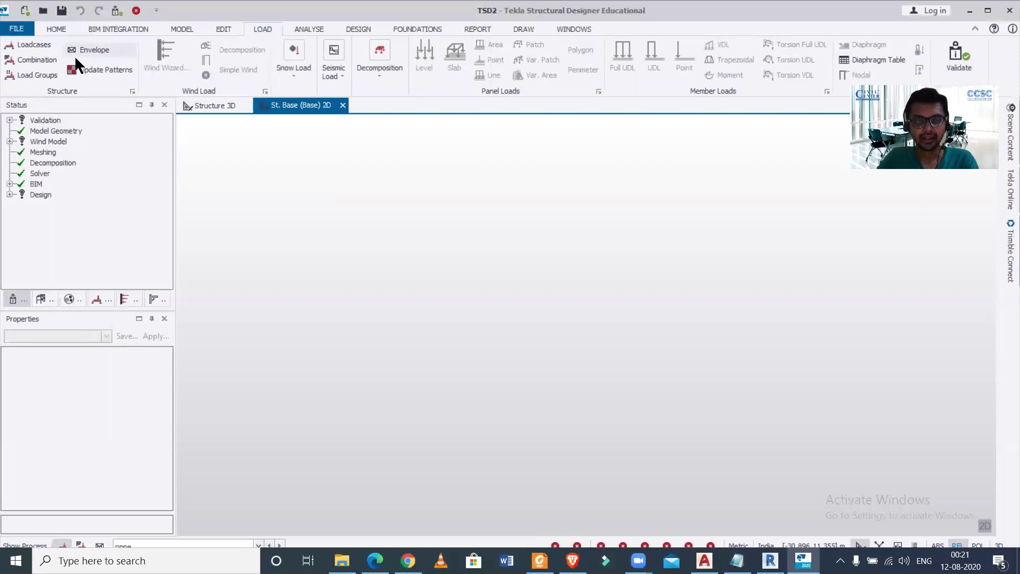
left_click(49, 47)
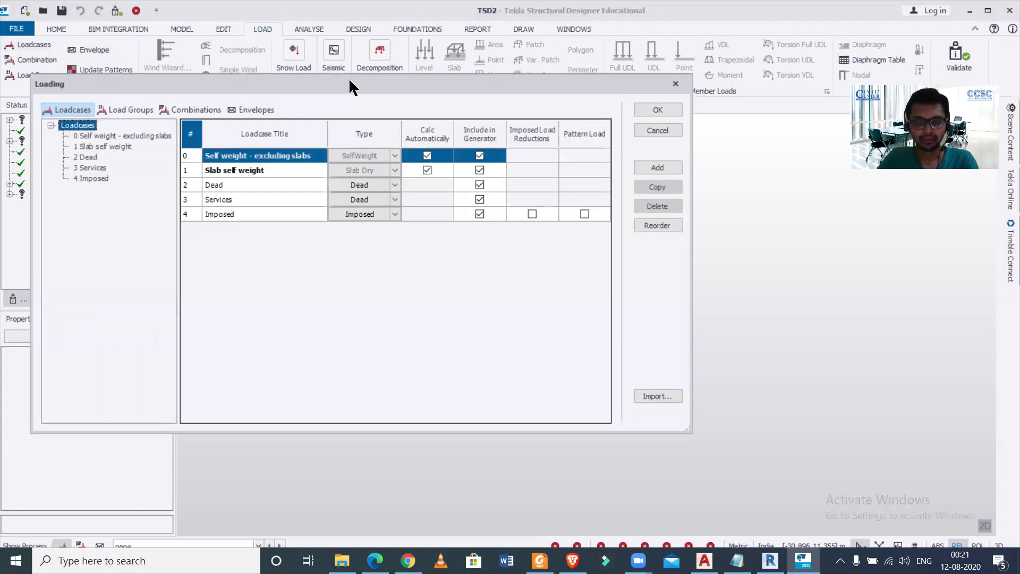
left_click_drag(370, 77, 416, 65)
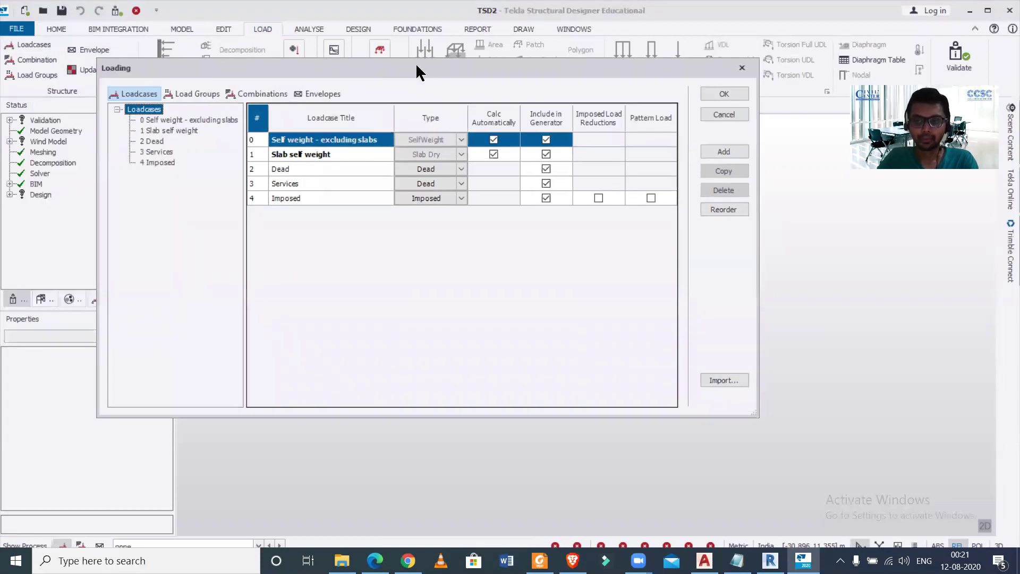
- Delete the Dead, Services and Imposed loadcases, then start a loading import
left_click(308, 165)
left_click(263, 170)
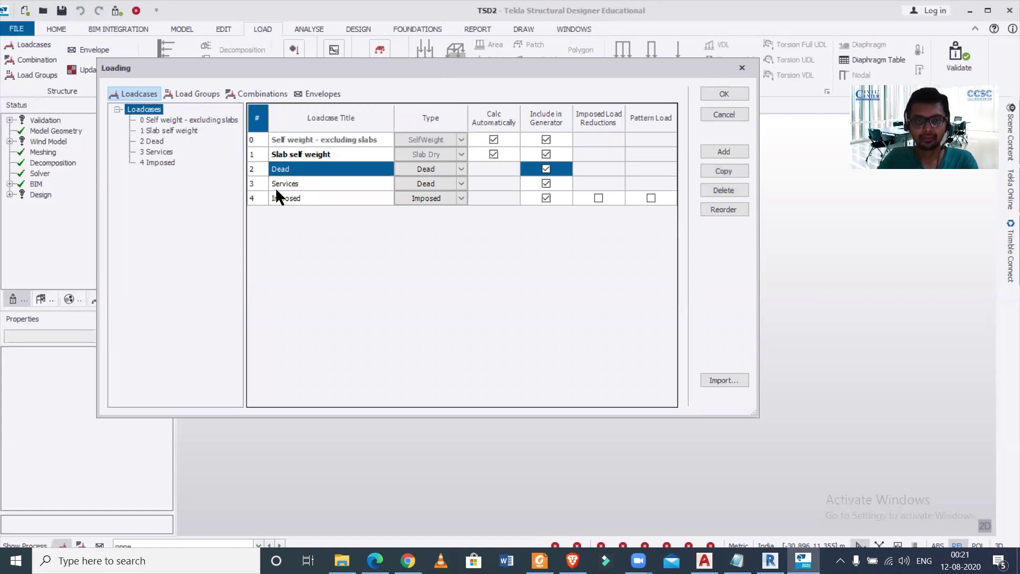
left_click(260, 181, "shift")
left_click(265, 196, "shift")
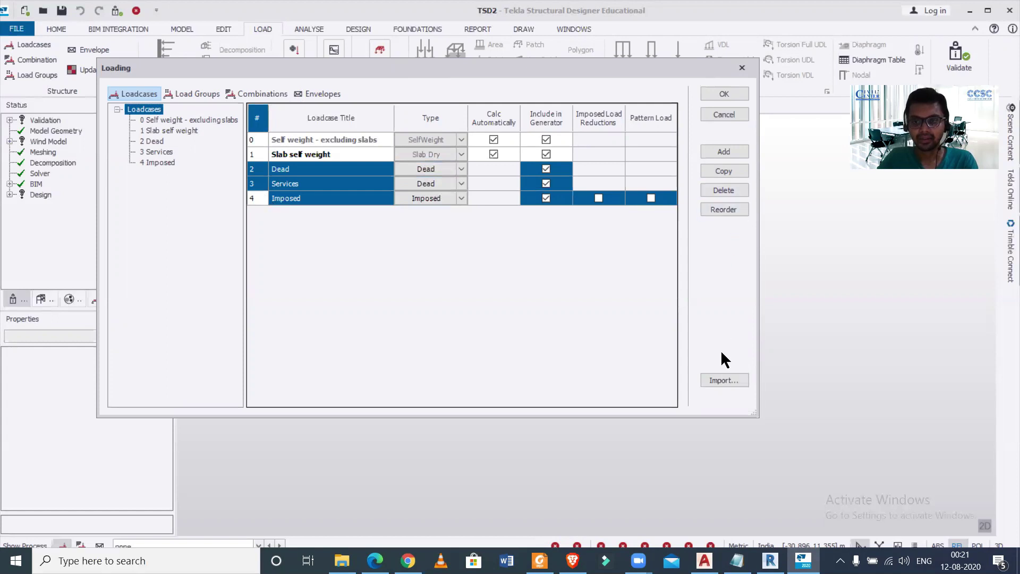
left_click(724, 190)
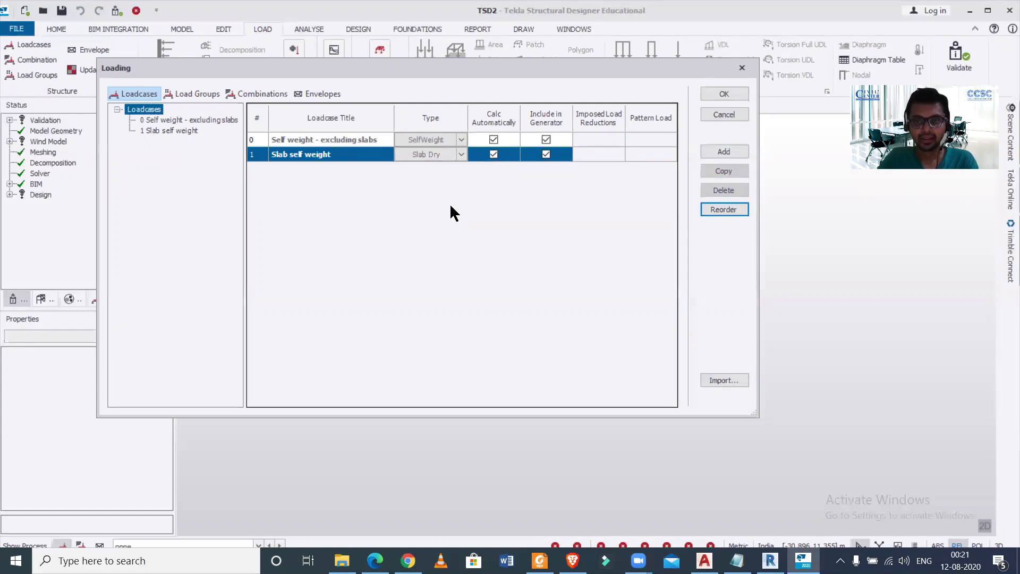
left_click(734, 379)
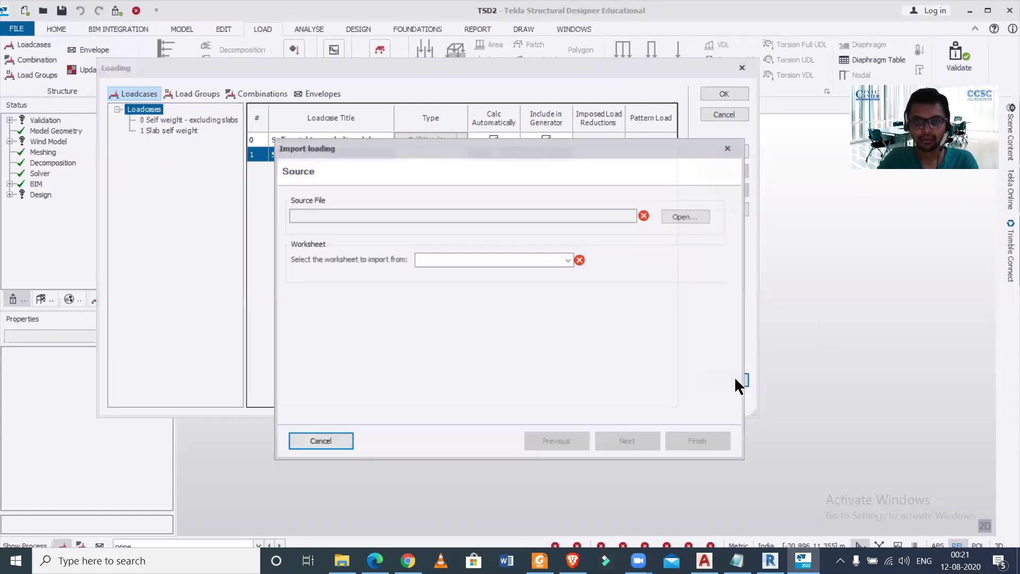
- Set the import source to Load Combinations.xlsx, worksheet Sheet1, and advance to the Table step
left_click(681, 217)
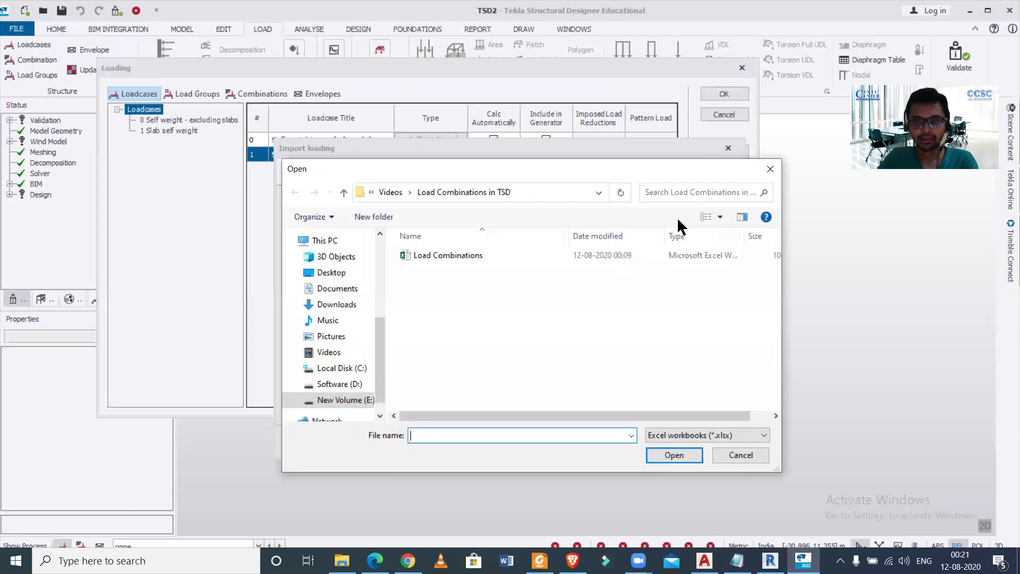
left_click(531, 254)
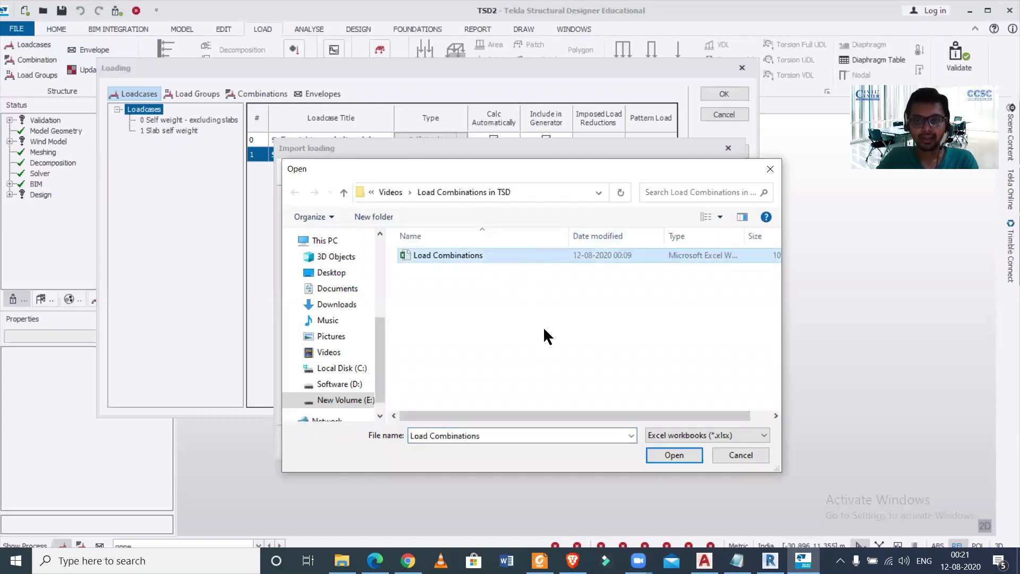
left_click(687, 454)
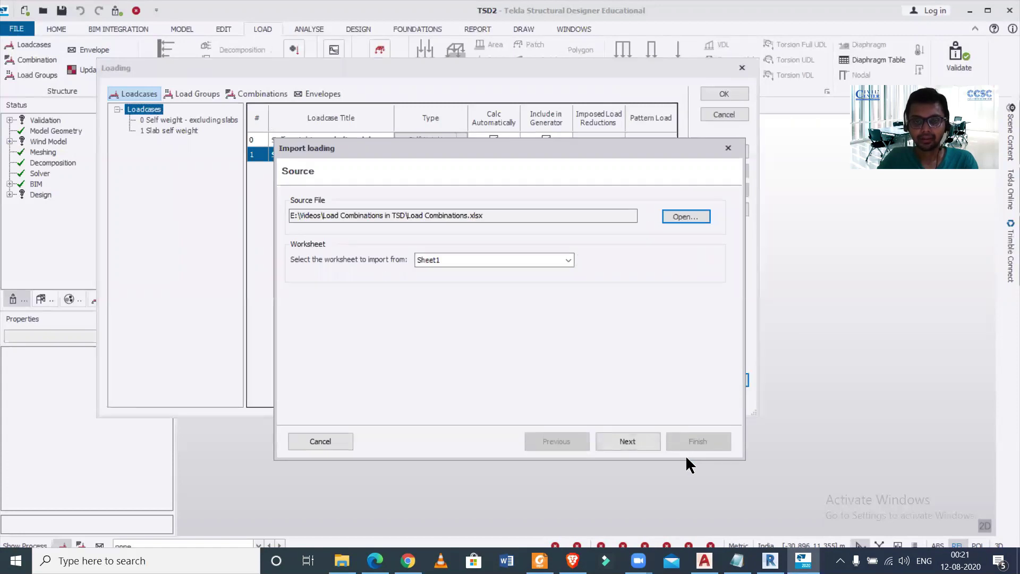
left_click(563, 262)
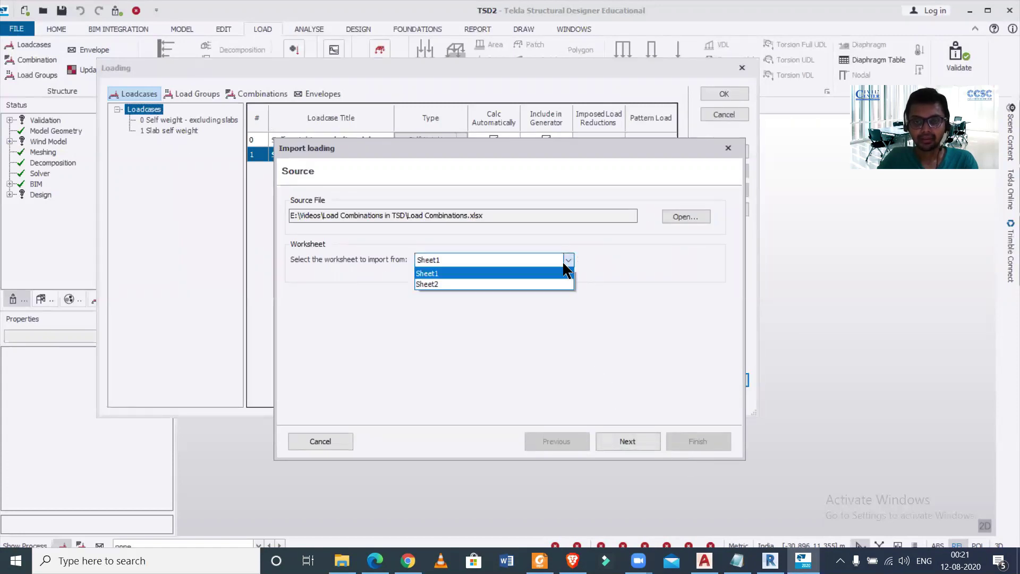
left_click(561, 273)
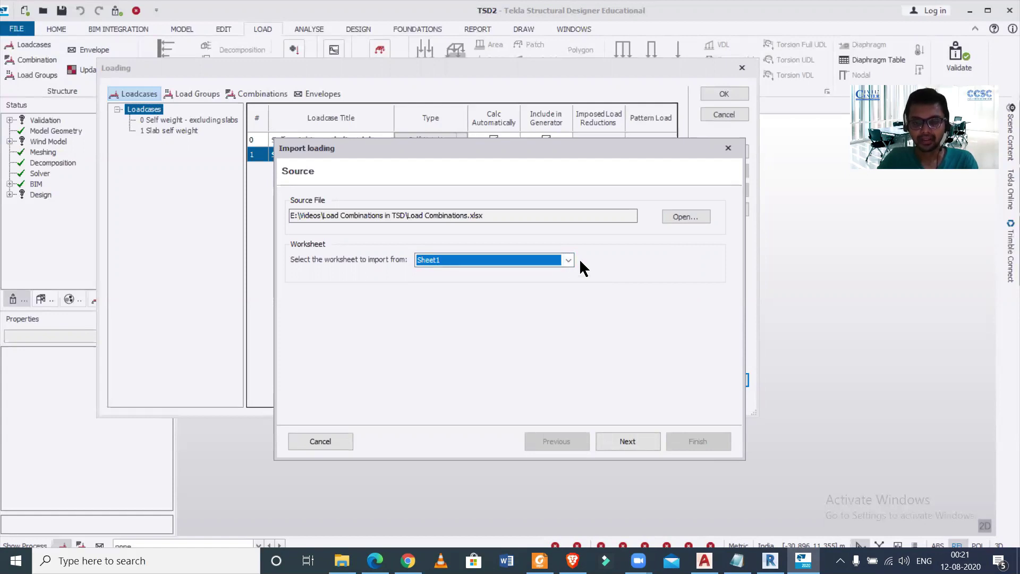
left_click(631, 445)
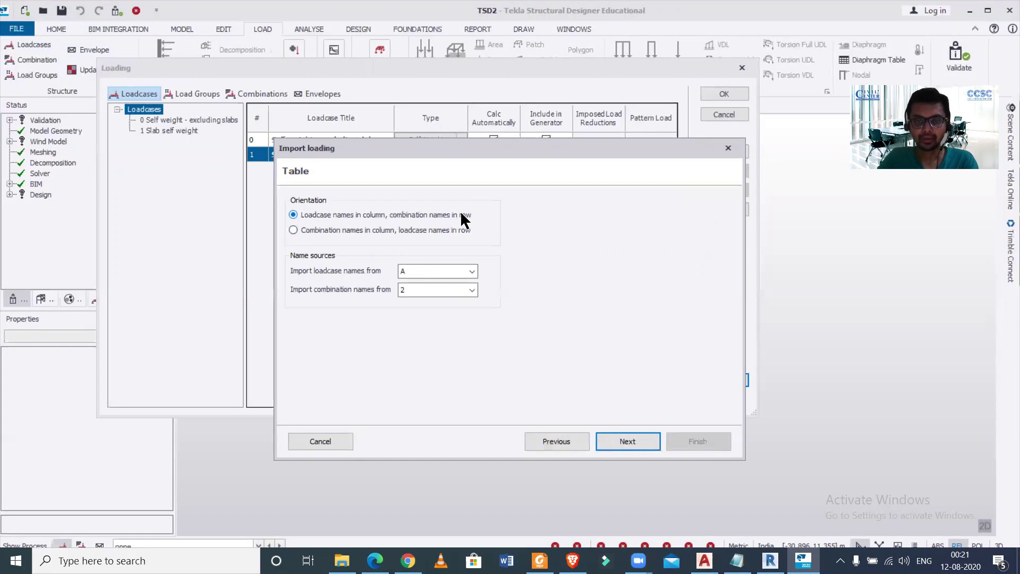
- Step the wizard back to the table layout and bring up the Load Combinations in TSD folder
left_click(624, 442)
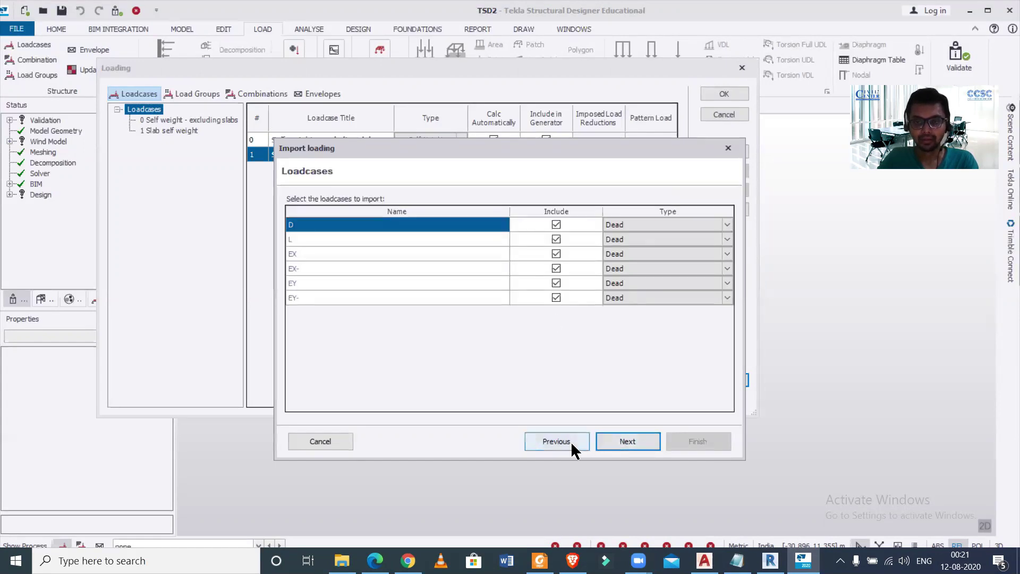
left_click(570, 441)
left_click(628, 442)
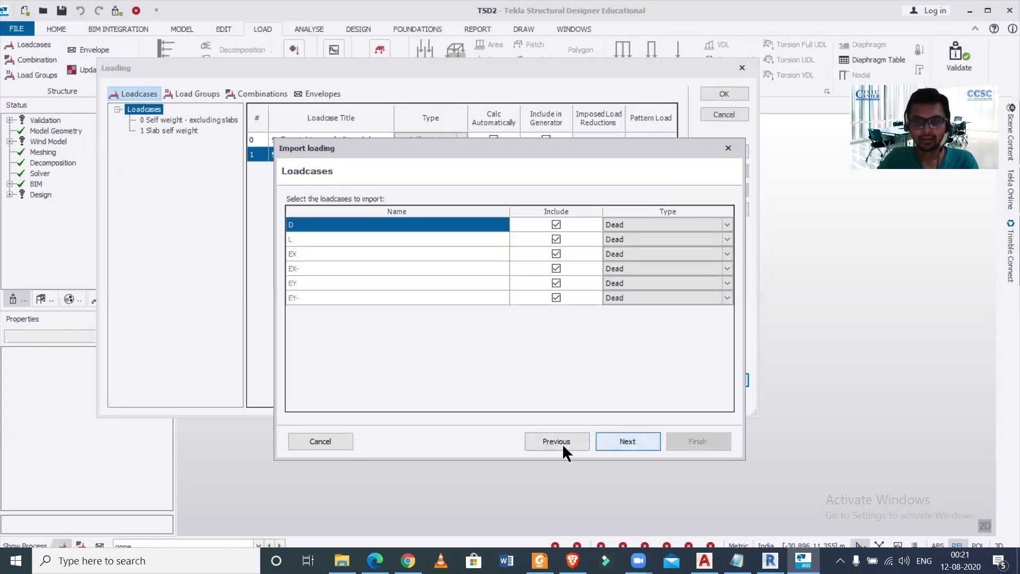
left_click(562, 443)
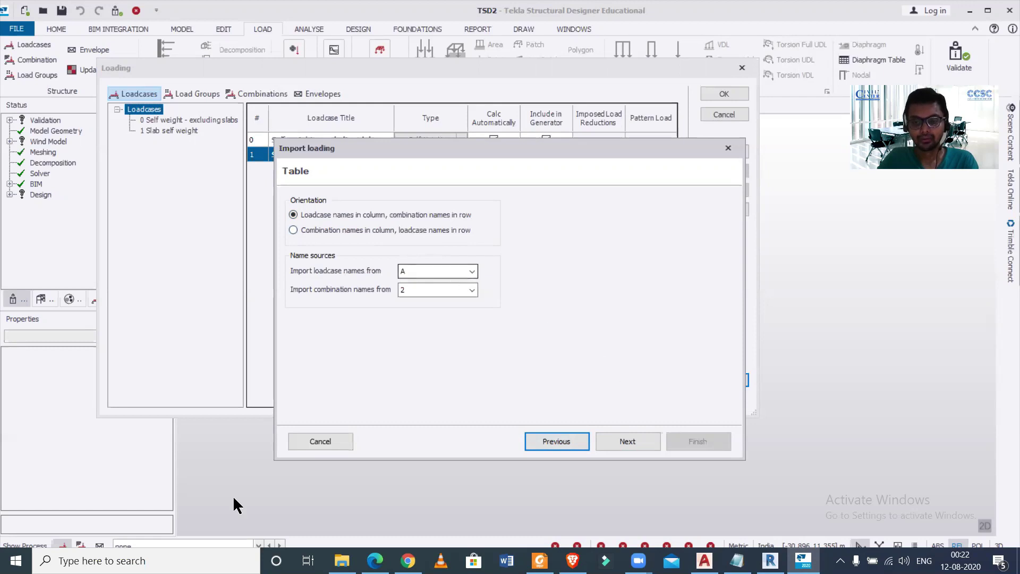
left_click(342, 560)
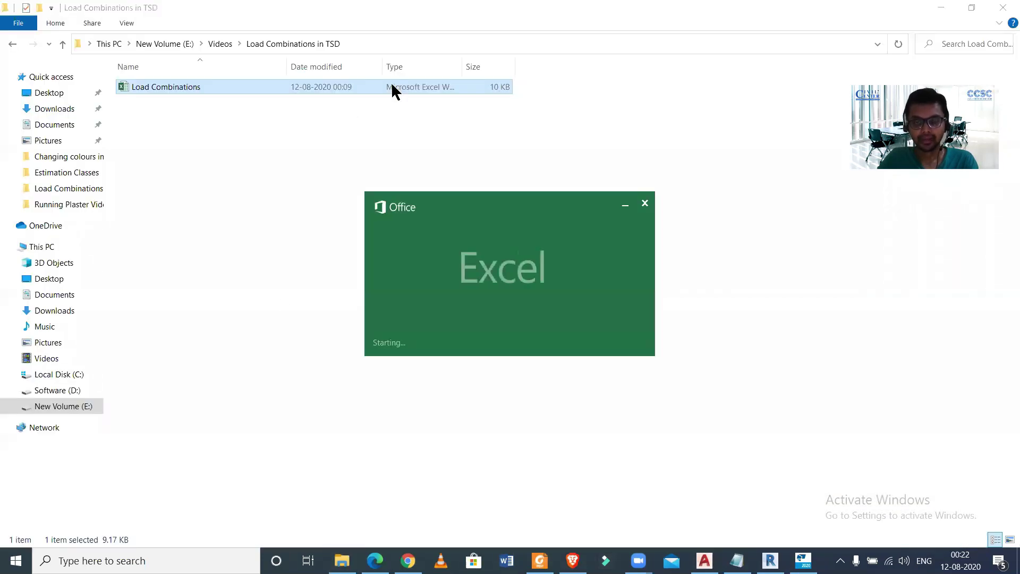
- Reopen Load Combinations.xlsx and select column A holding the loadcase names
left_click(227, 274)
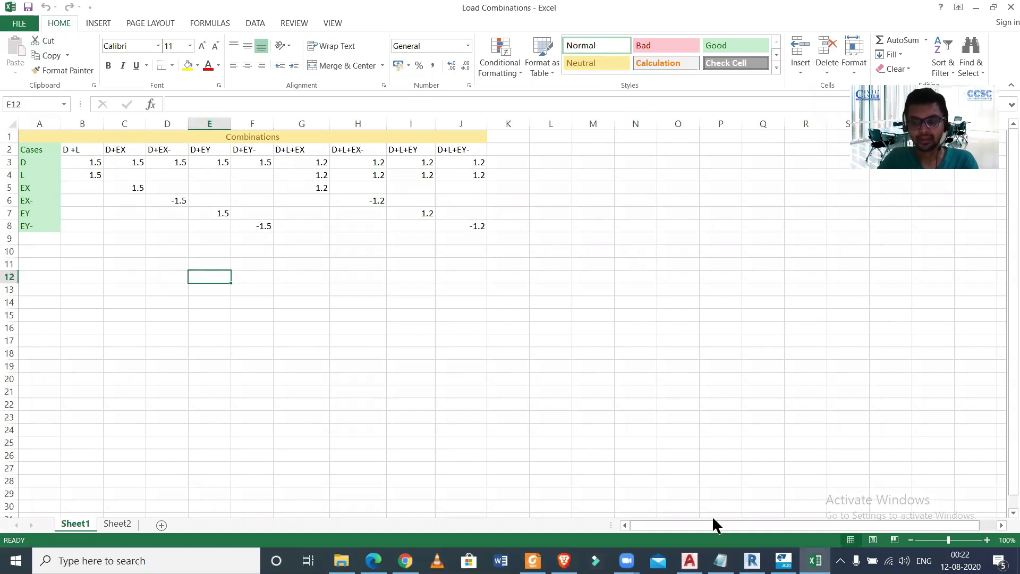
left_click(783, 561)
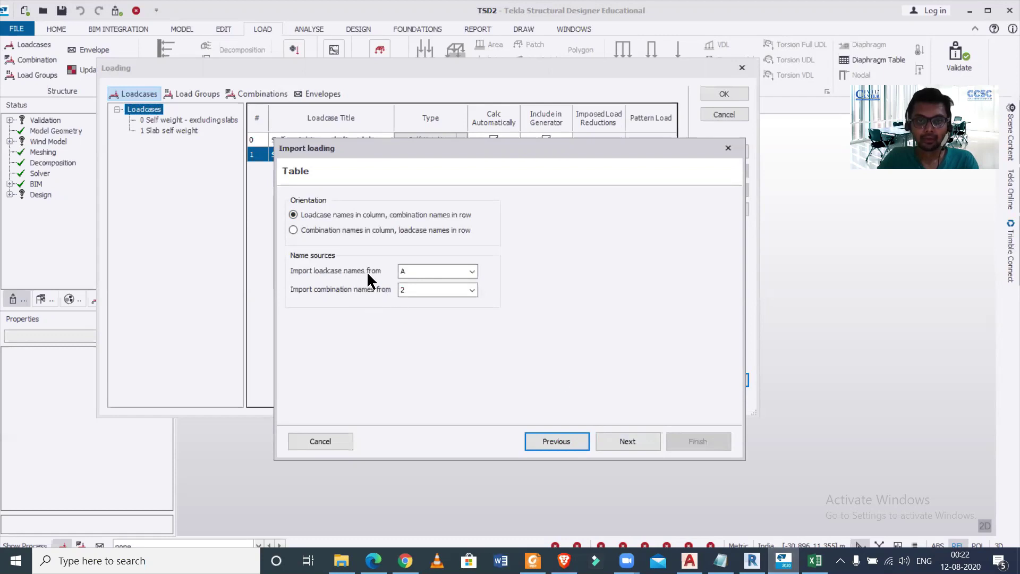
left_click(814, 561)
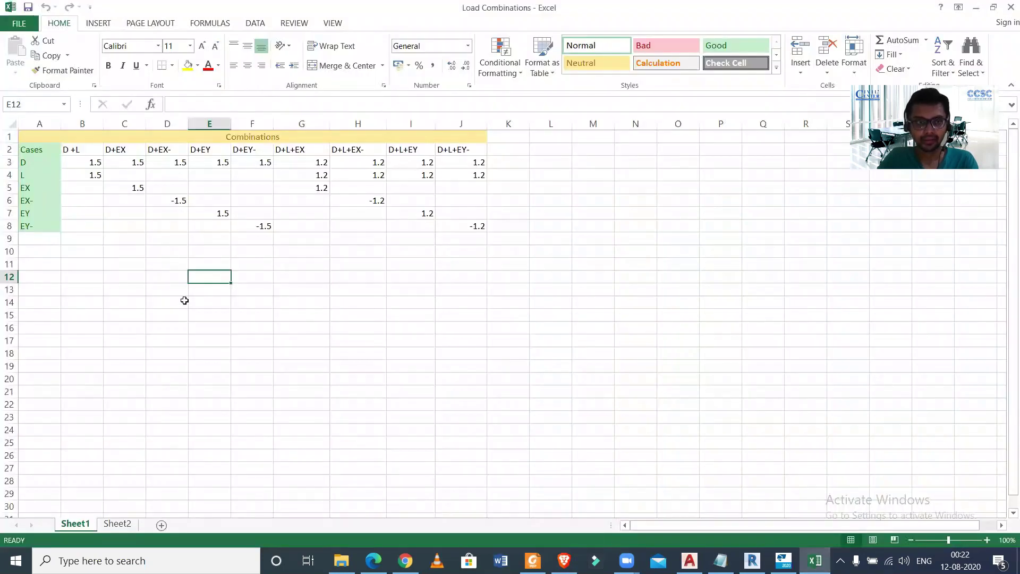
left_click(38, 123)
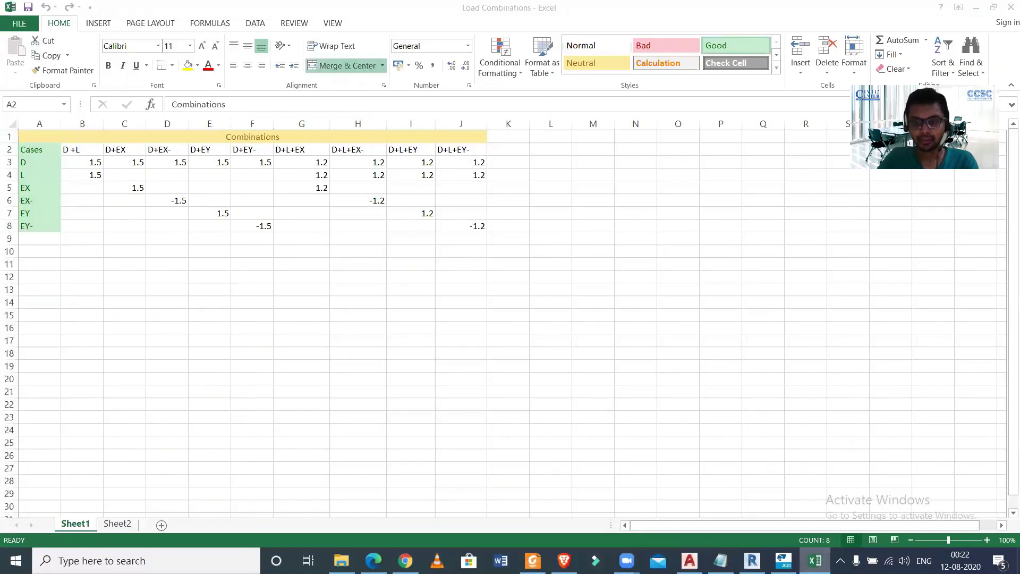
- Advance the import wizard to the loadcase list D, L, EX, EX-, EY and EY-
key("alt+Tab")
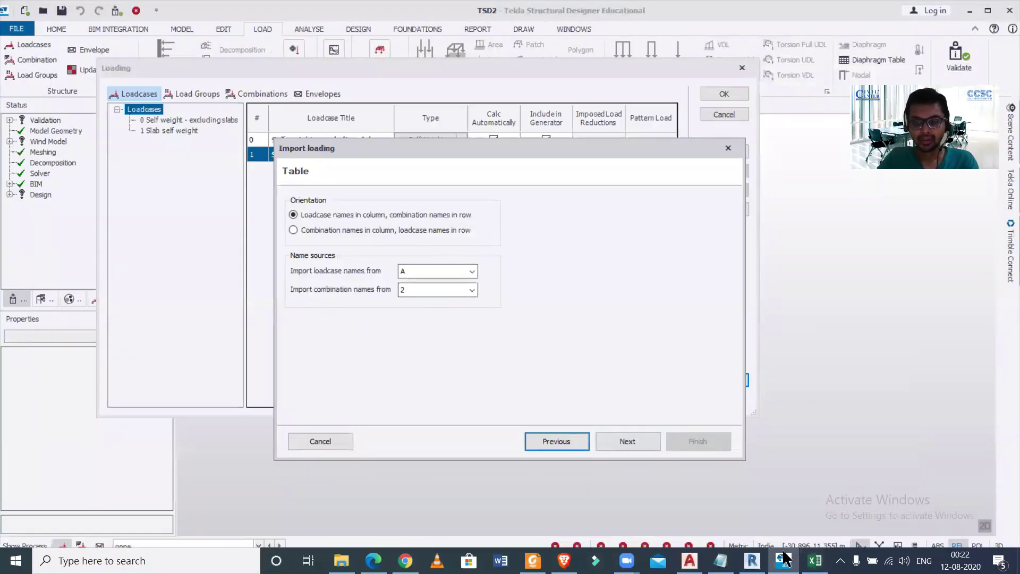
left_click(814, 560)
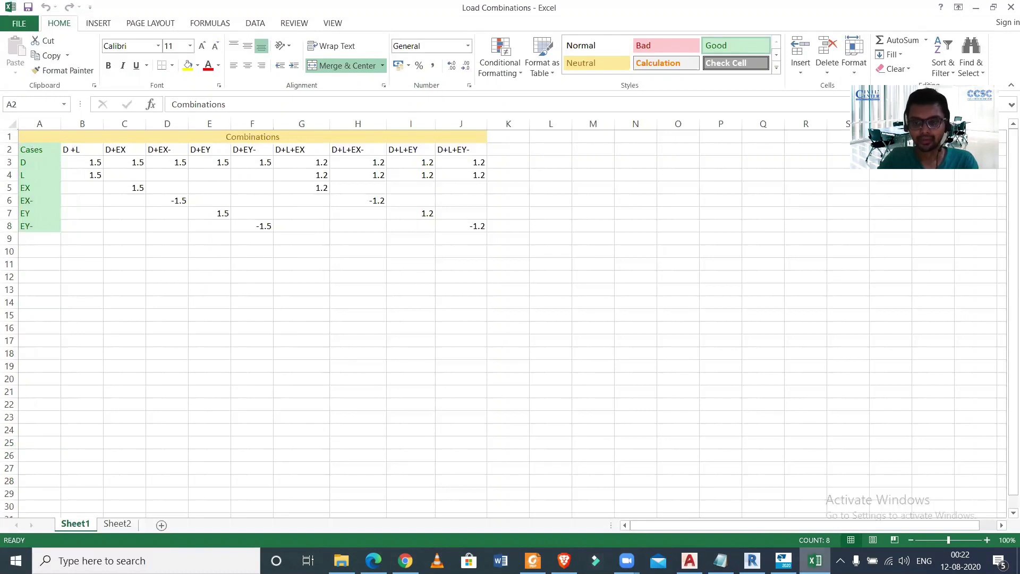
left_click(782, 560)
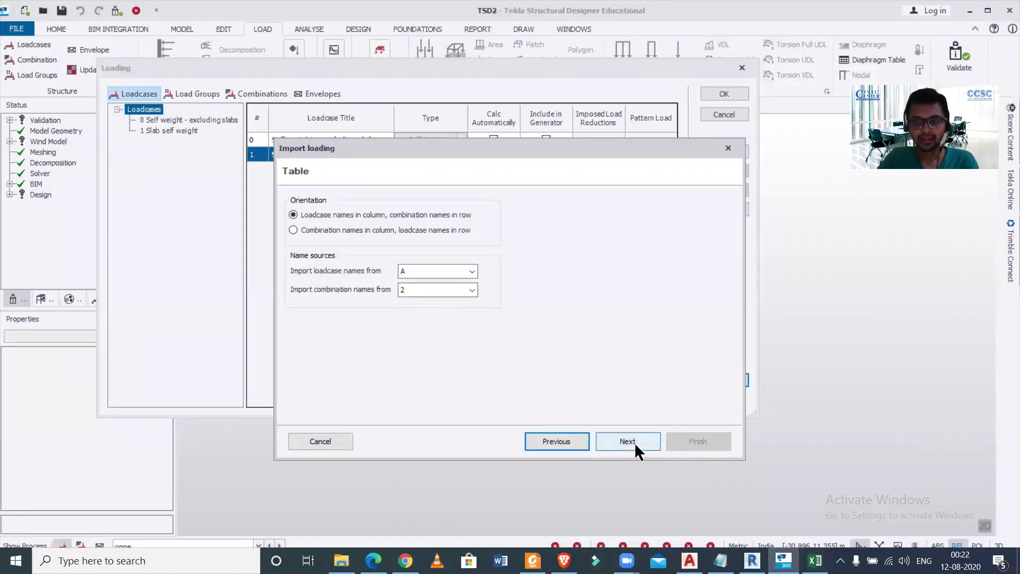
left_click(633, 442)
left_click(633, 442)
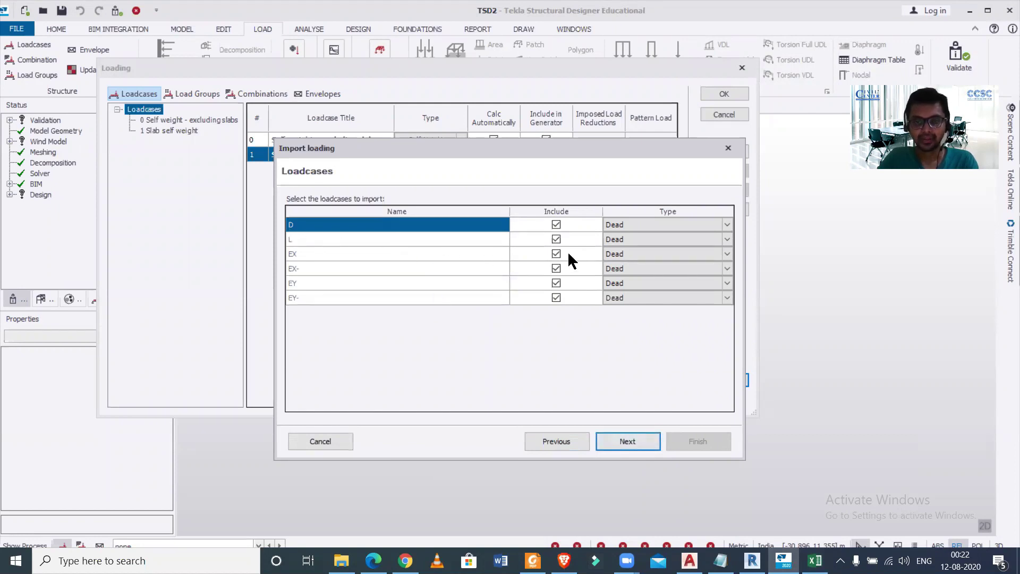
- Make L Imposed and EX, EX-, EY, EY- Seismic, keeping D as Dead, and move to combinations
left_click(648, 239)
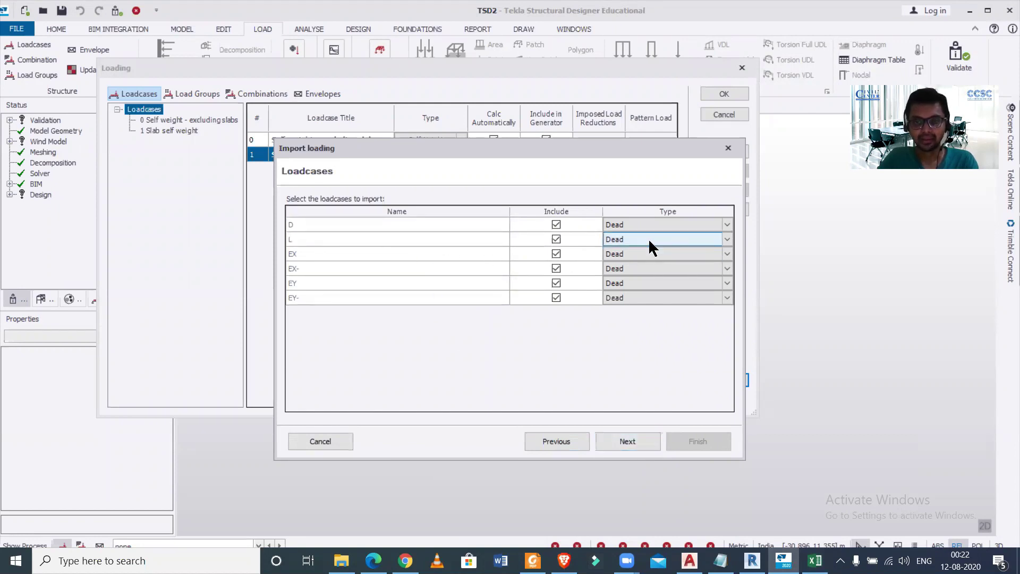
left_click(727, 239)
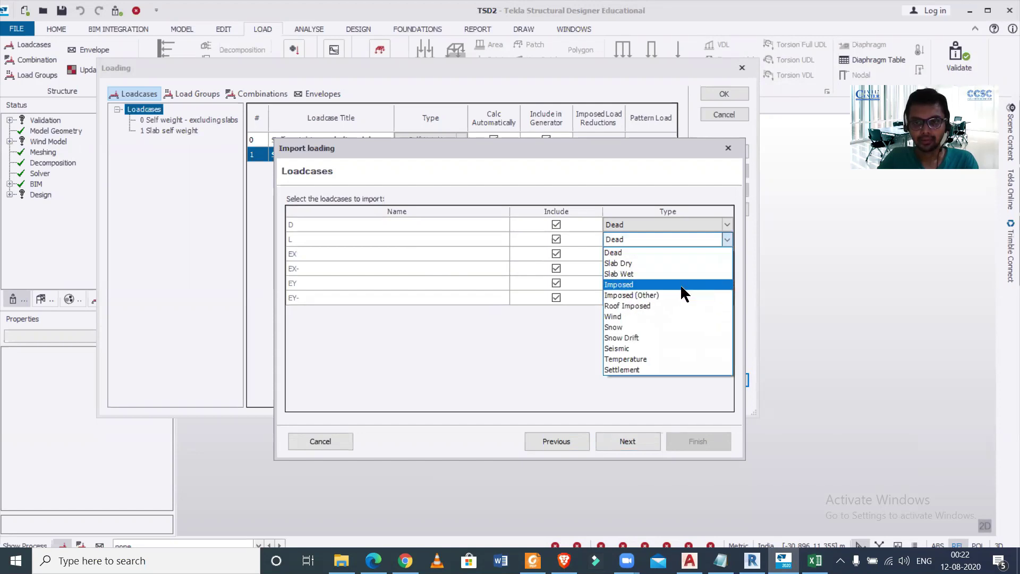
left_click(680, 284)
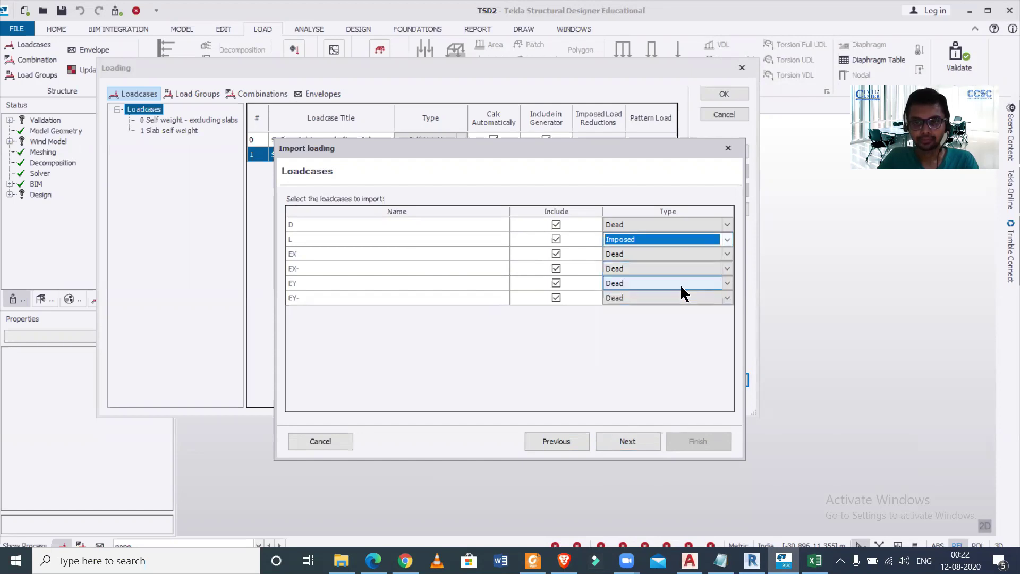
left_click(727, 254)
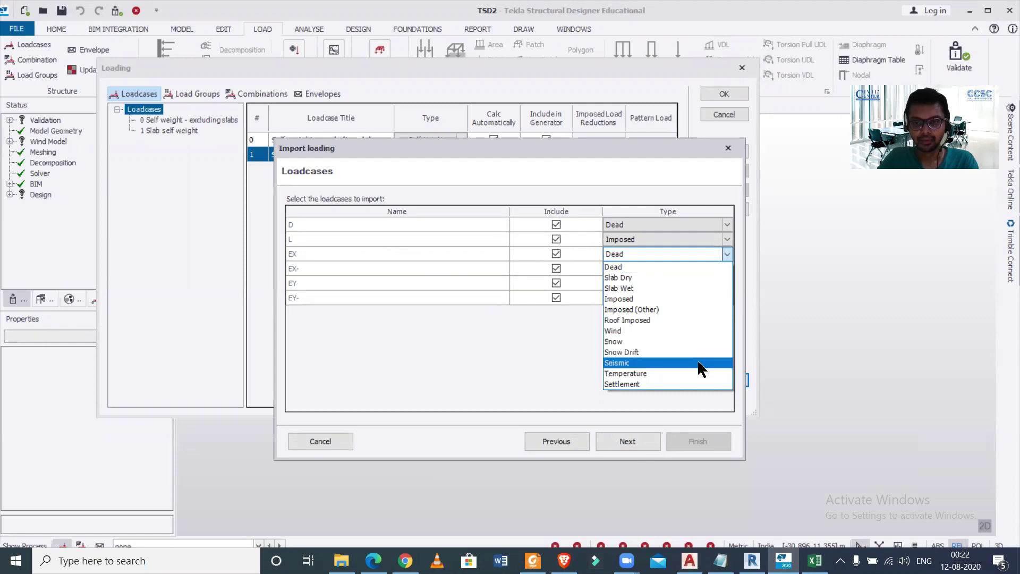
left_click(697, 362)
left_click(726, 269)
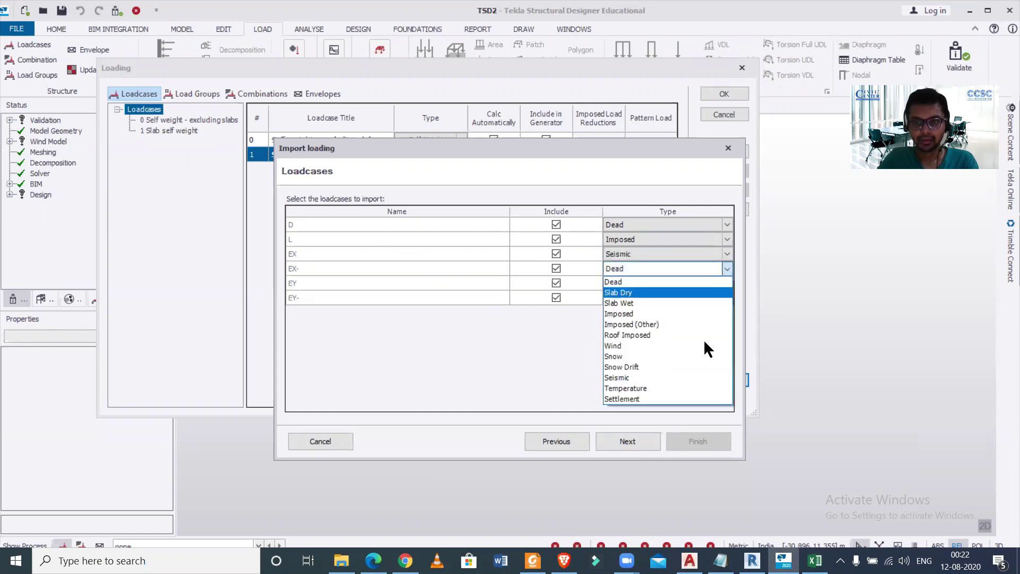
left_click(694, 376)
left_click(727, 283)
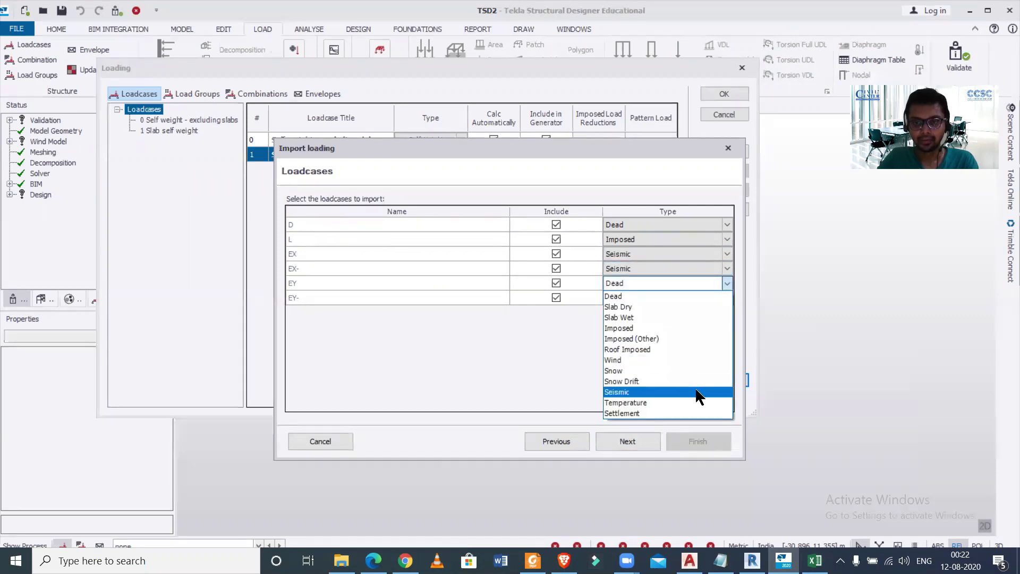
left_click(697, 396)
left_click(724, 297)
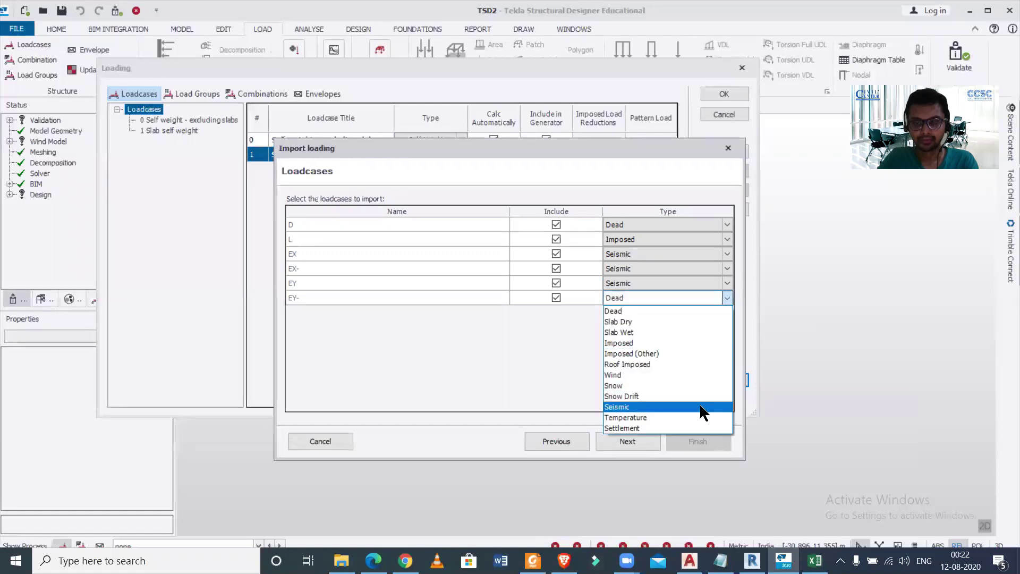
left_click(701, 407)
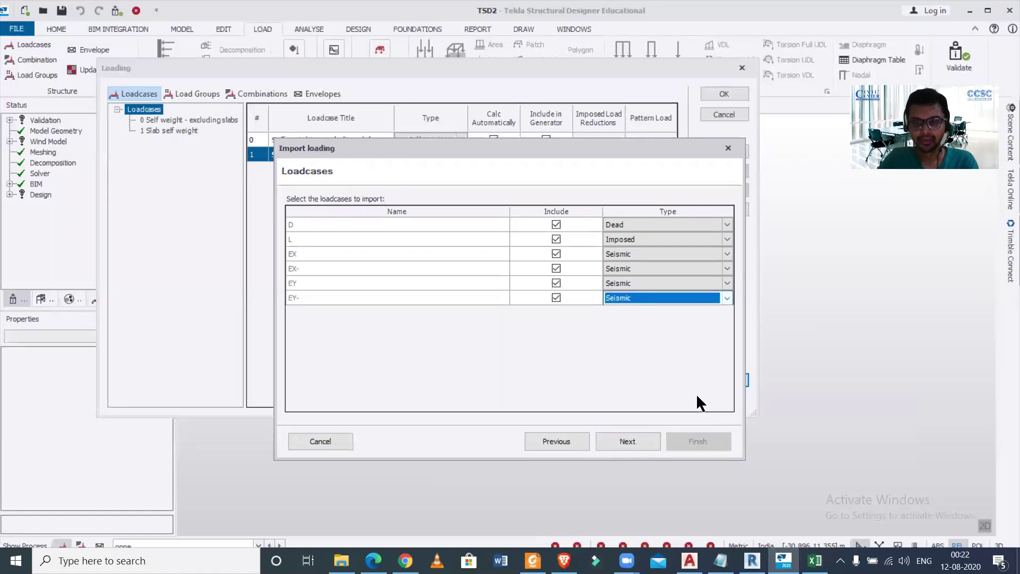
left_click(634, 440)
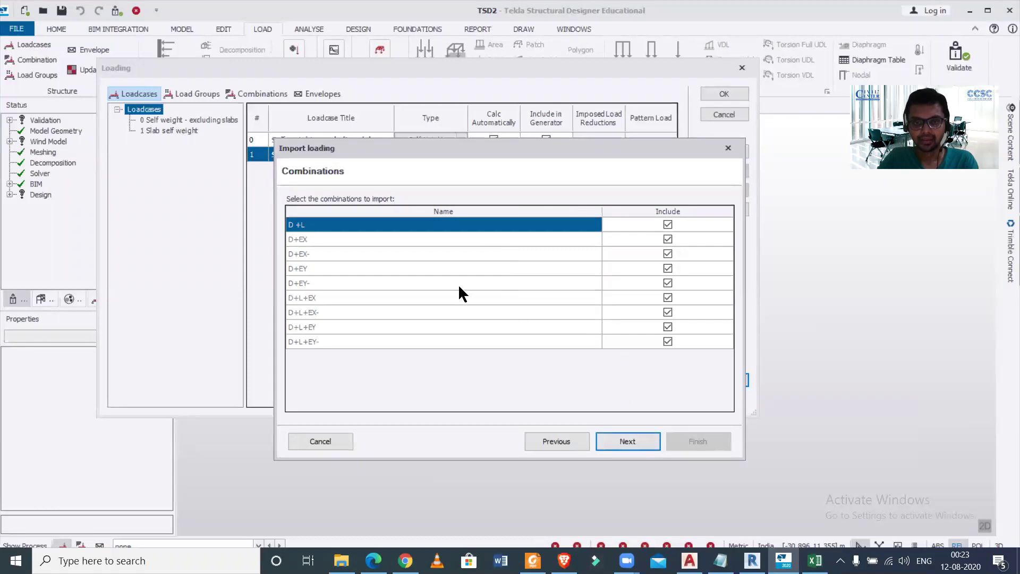
- Finish the import through the Summary page and reposition the Loading dialog
left_click(625, 440)
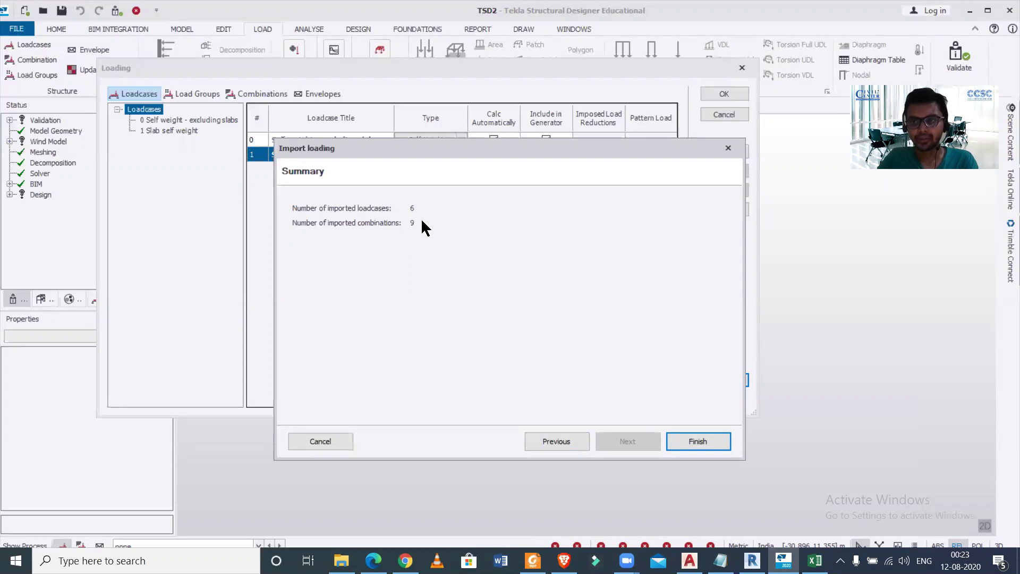
left_click(693, 439)
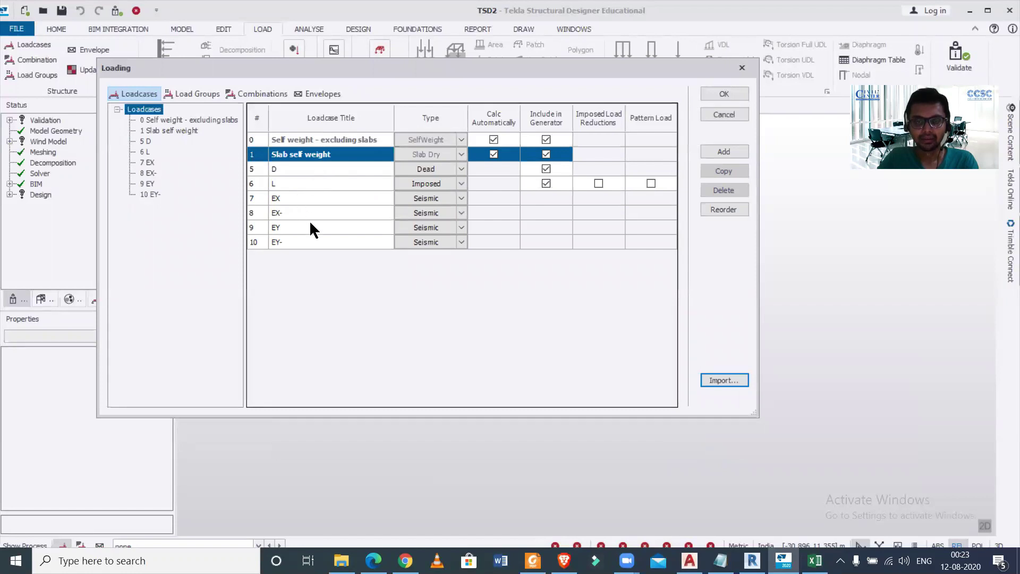
left_click_drag(509, 68, 582, 74)
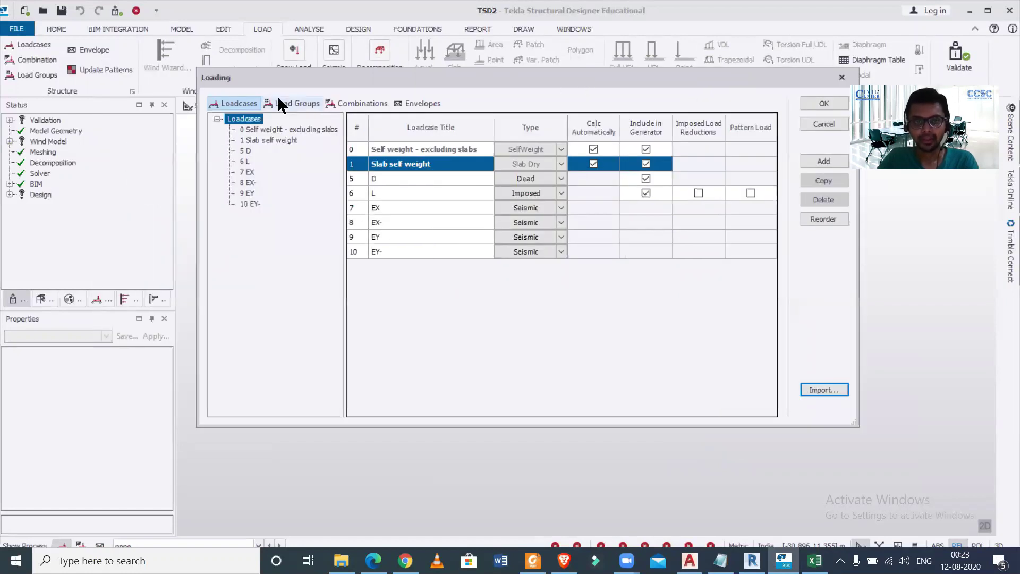
- Add 0 Self weight and 1 Slab self weight to combination 1 D+L (strength 1.500, service 1.000)
left_click(350, 104)
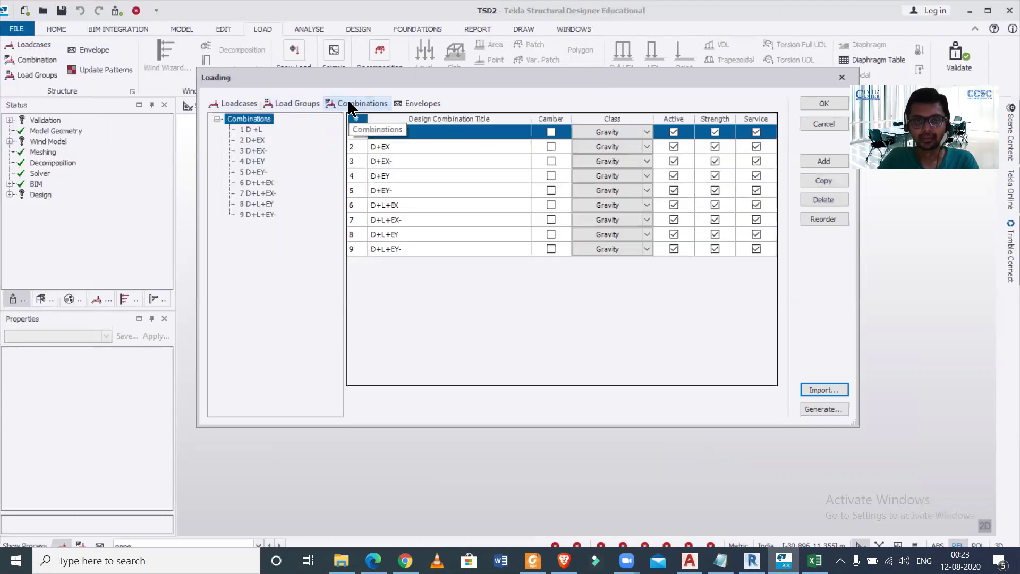
left_click(257, 131)
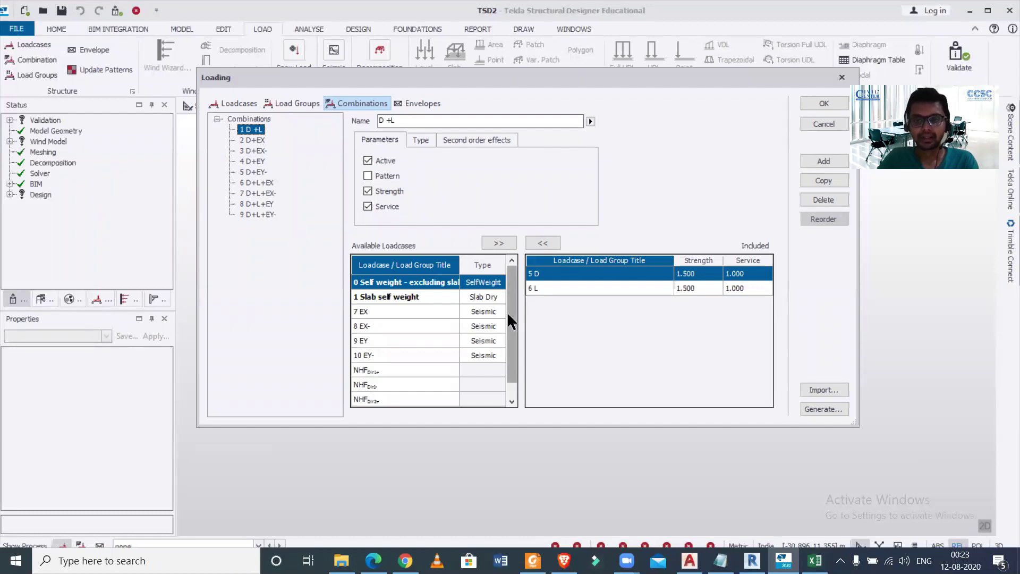
left_click(417, 296, "ctrl")
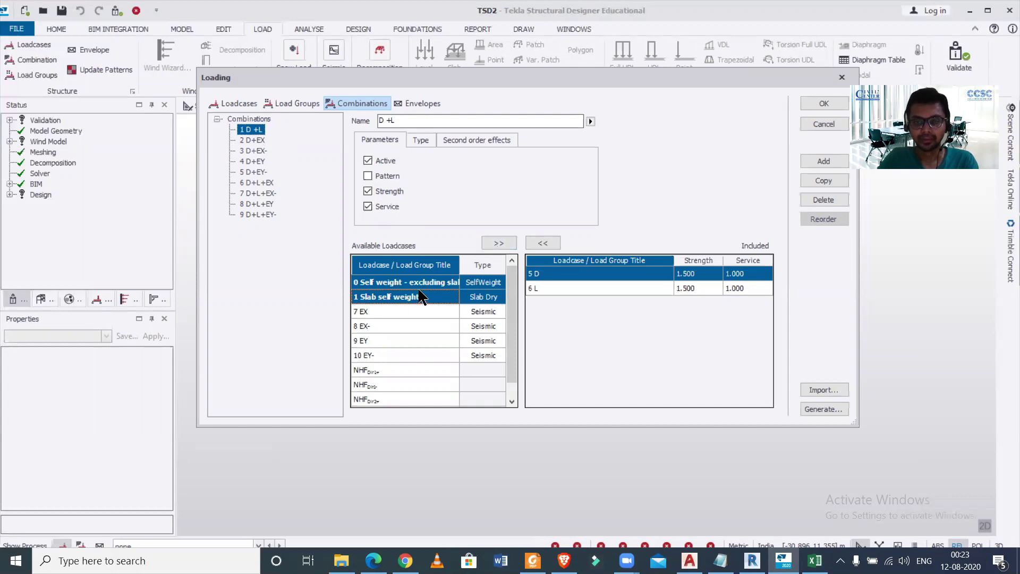
left_click(489, 243)
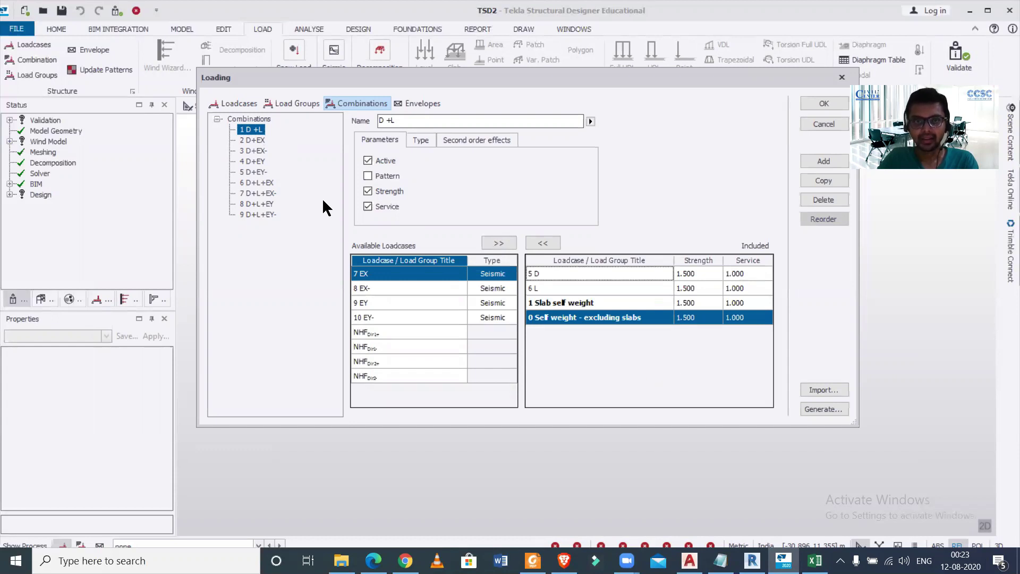
- Add both self-weight loadcases to combinations D+EX, D+EX-, D+EY and D+EY-
left_click(255, 140)
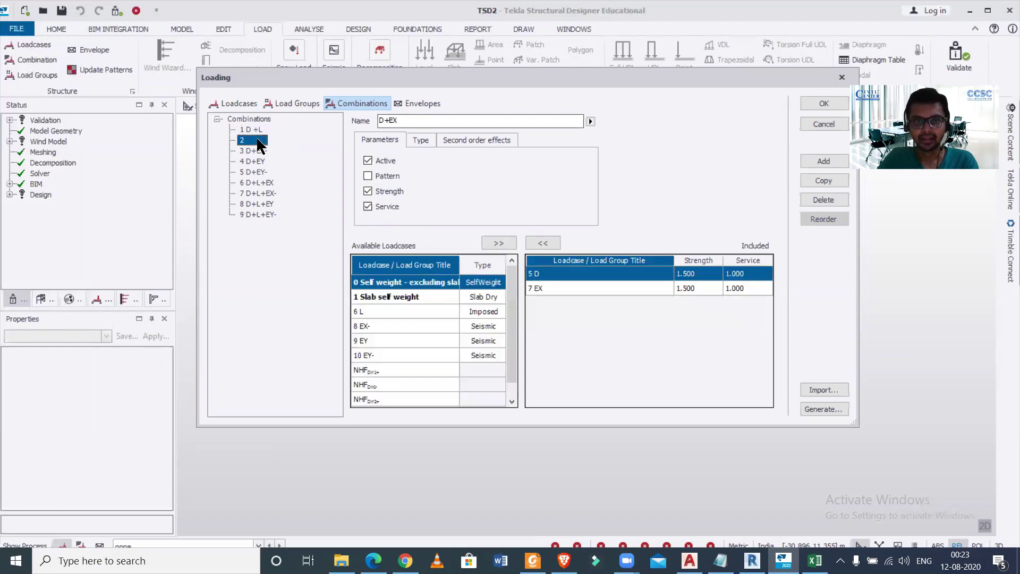
left_click(428, 295, "ctrl")
left_click(499, 243)
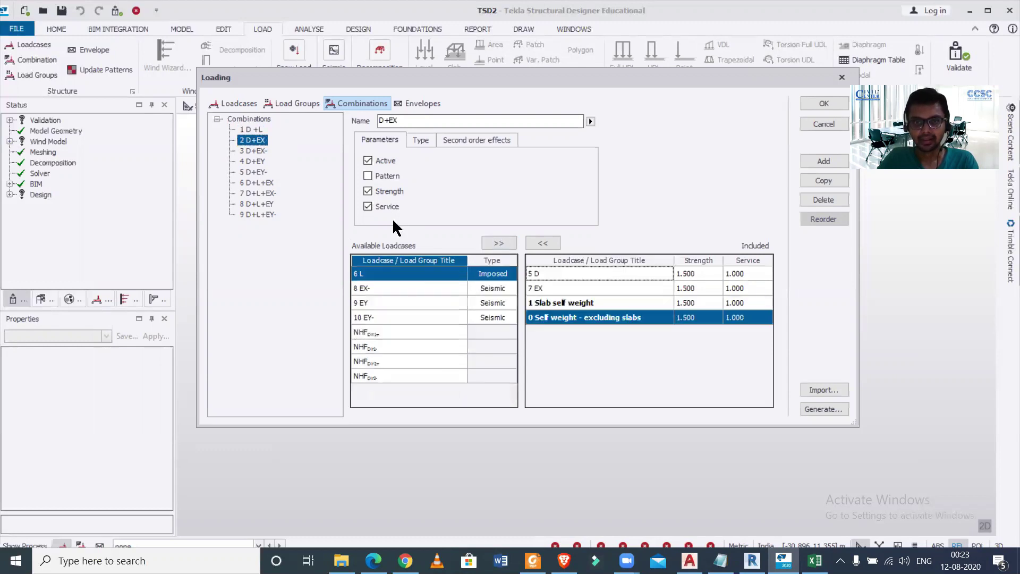
left_click(258, 152)
left_click(404, 291, "ctrl")
left_click(498, 243)
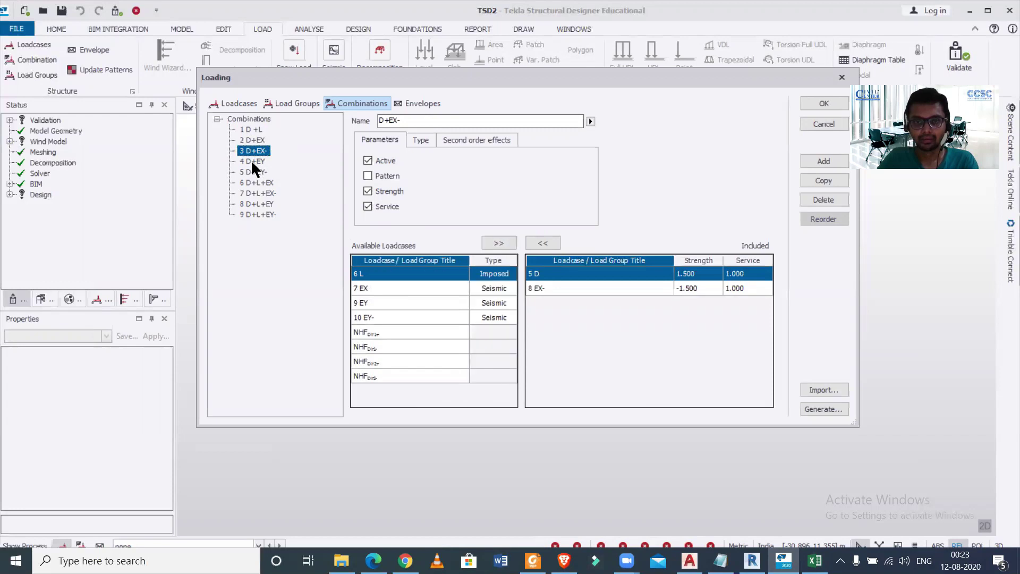
left_click(251, 158)
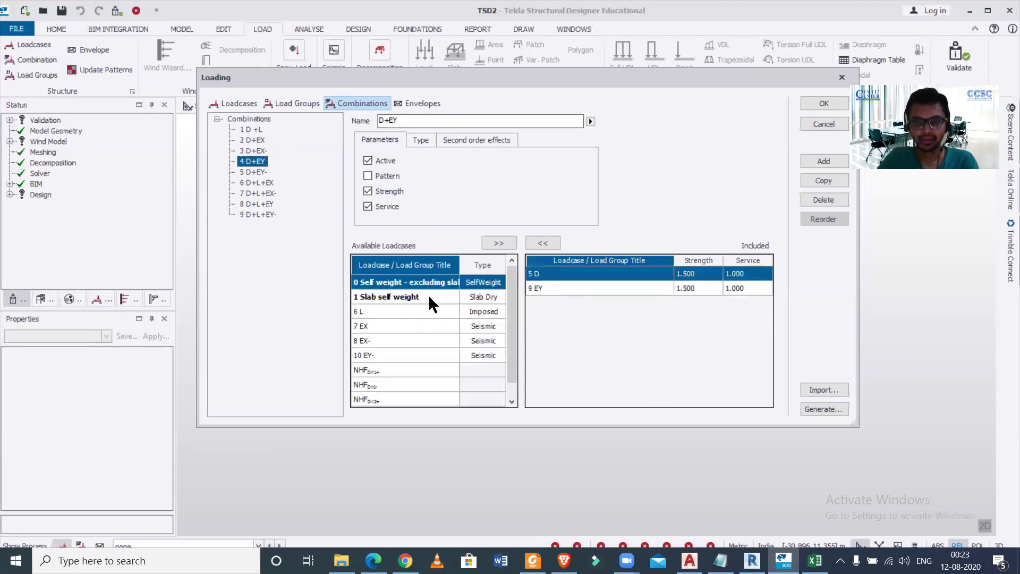
left_click(428, 296, "ctrl")
left_click(498, 243)
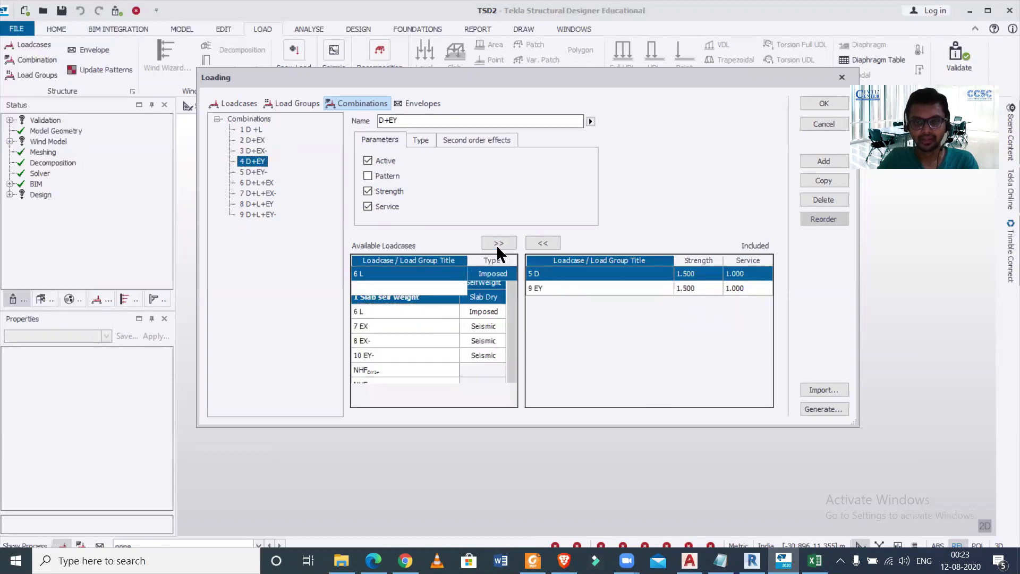
left_click(253, 172)
left_click(415, 288, "ctrl")
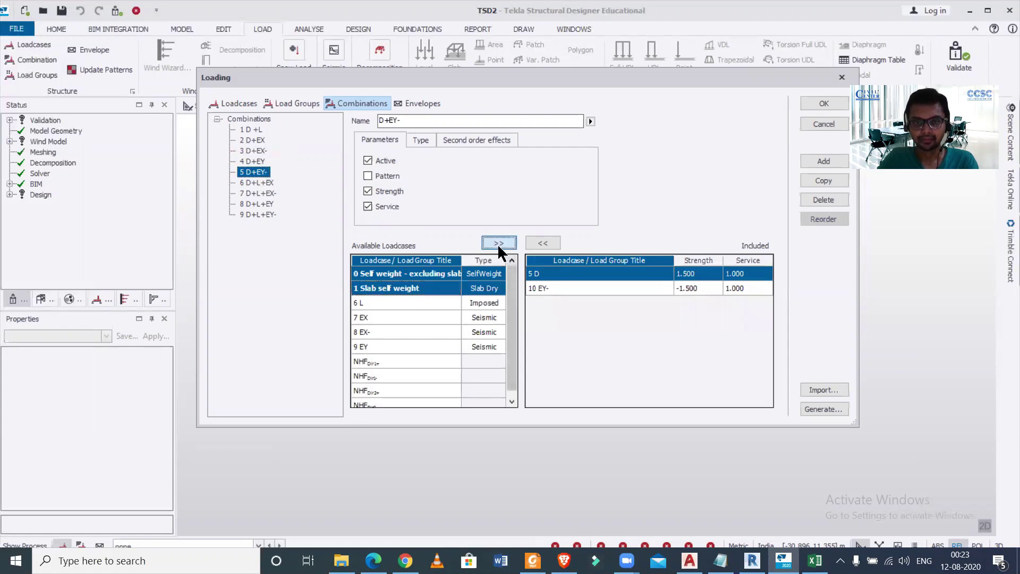
left_click(498, 244)
- Add both self-weight loadcases to combinations D+L+EX, D+L+EX- and D+L+EY
left_click(262, 180)
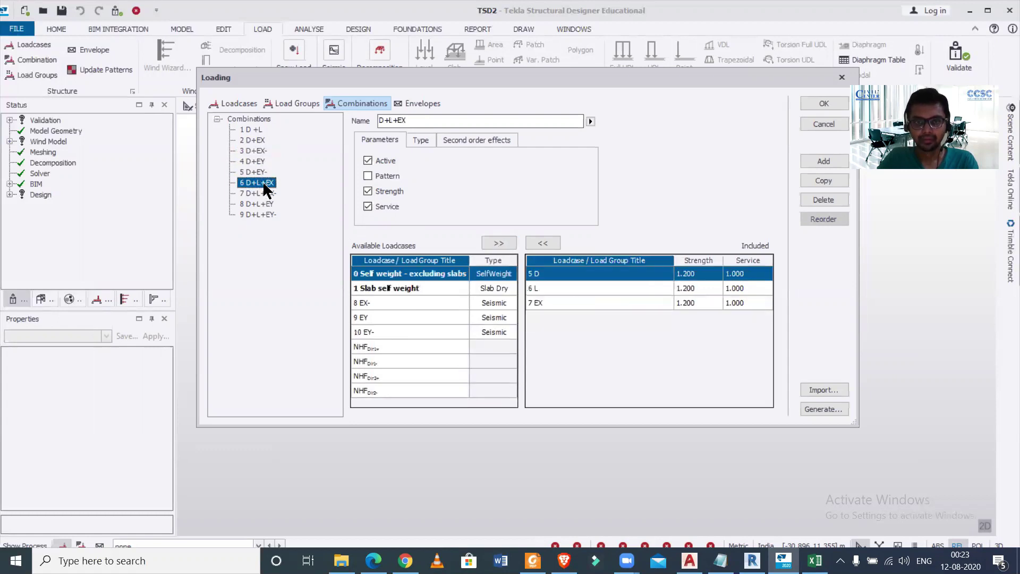
left_click(415, 285, "ctrl")
left_click(496, 244)
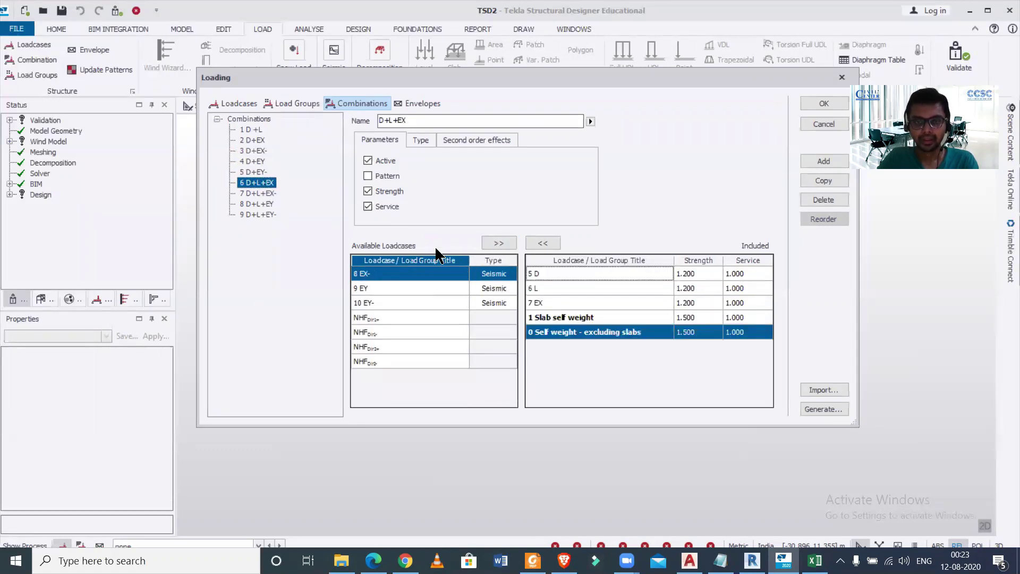
left_click(266, 193)
left_click(440, 284, "ctrl")
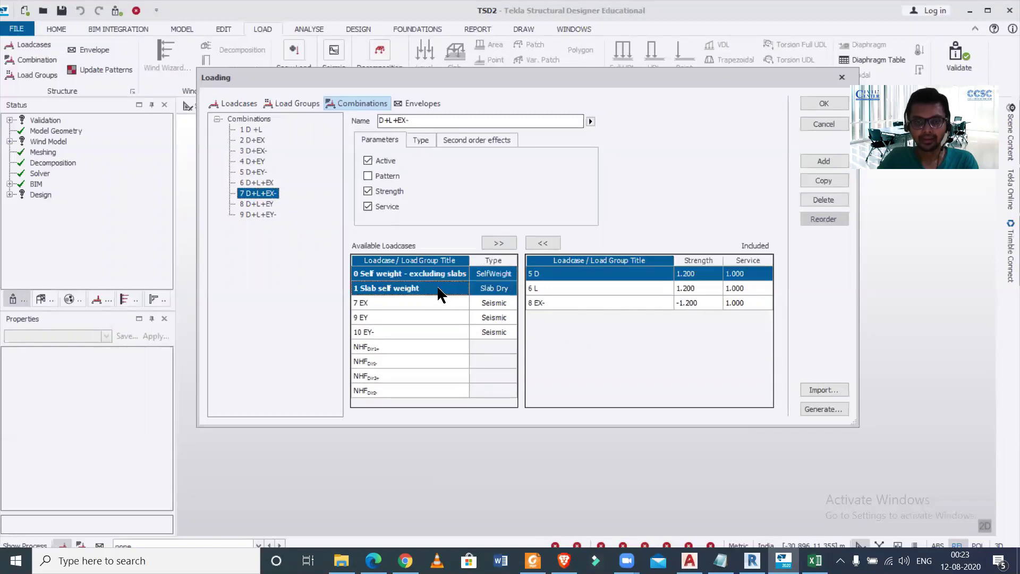
left_click(496, 243)
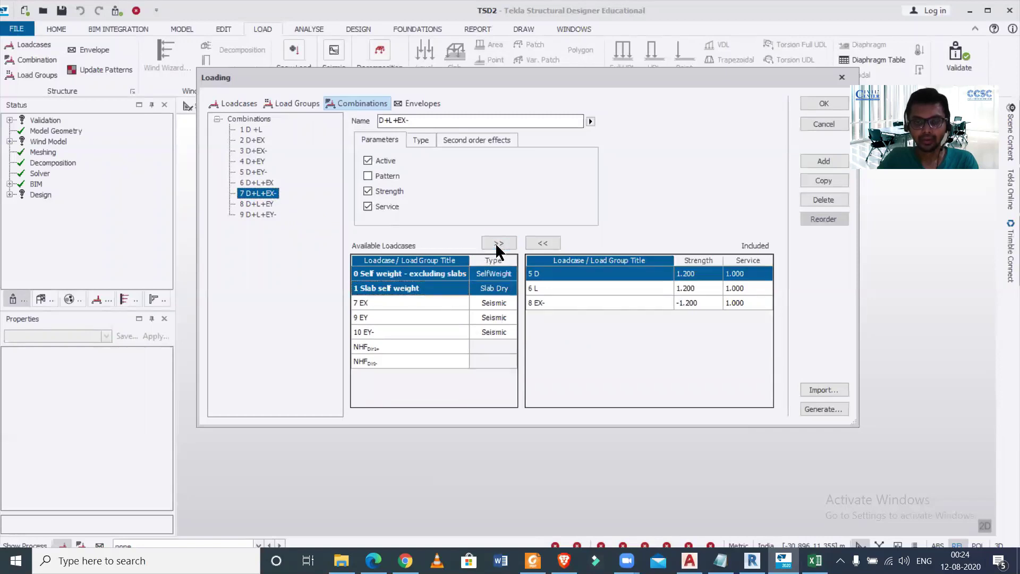
left_click(259, 204)
left_click(416, 288, "ctrl")
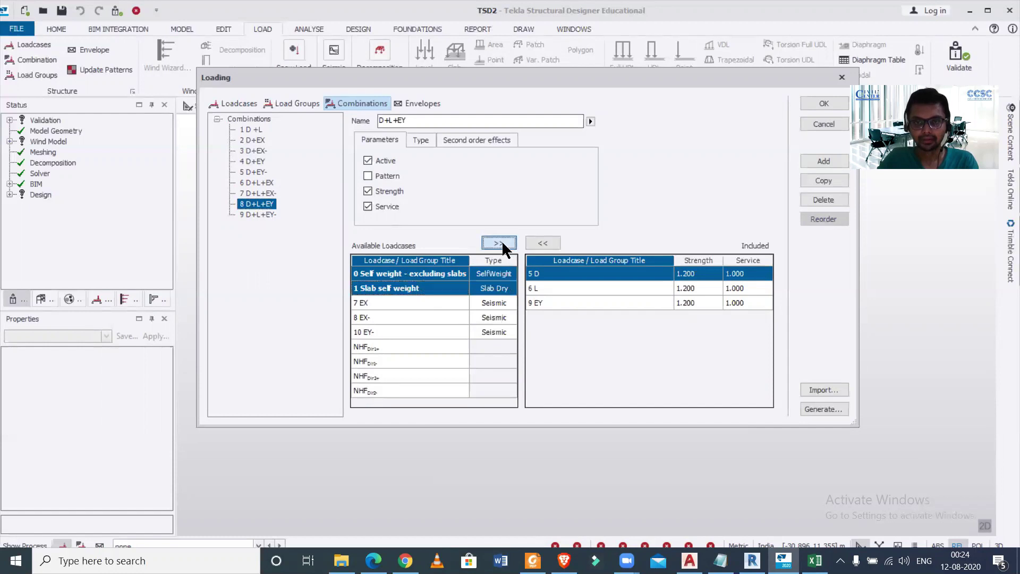
left_click(499, 244)
- Add both self-weight loadcases to D+L+EY- and accept the loading changes
left_click(259, 213)
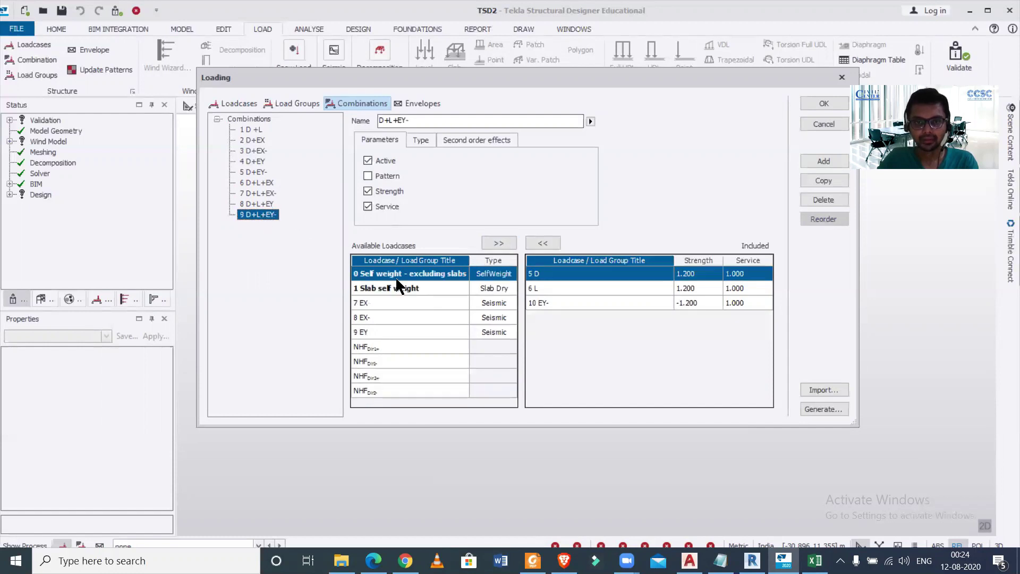
left_click(425, 290, "ctrl")
left_click(485, 241)
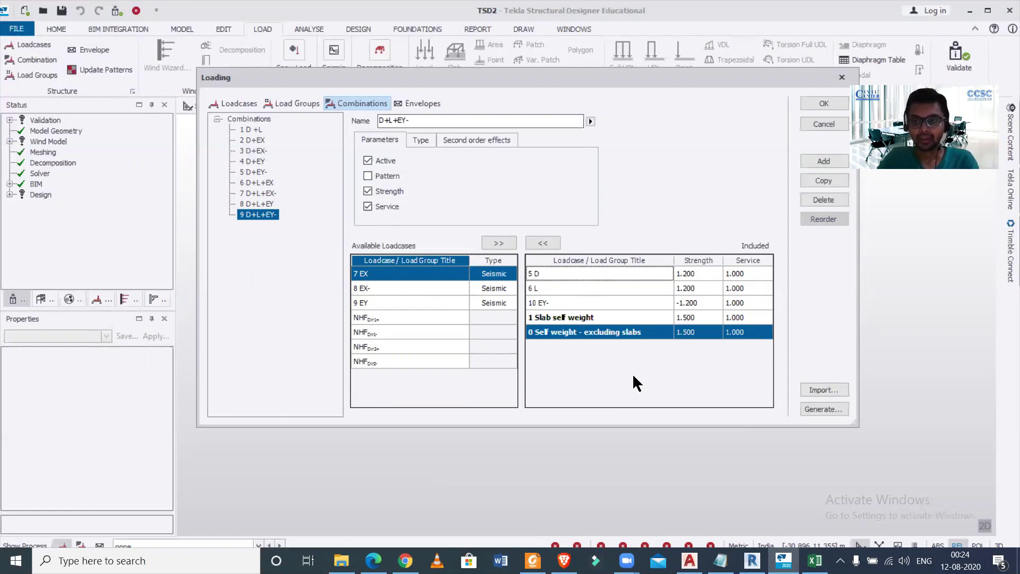
left_click(823, 105)
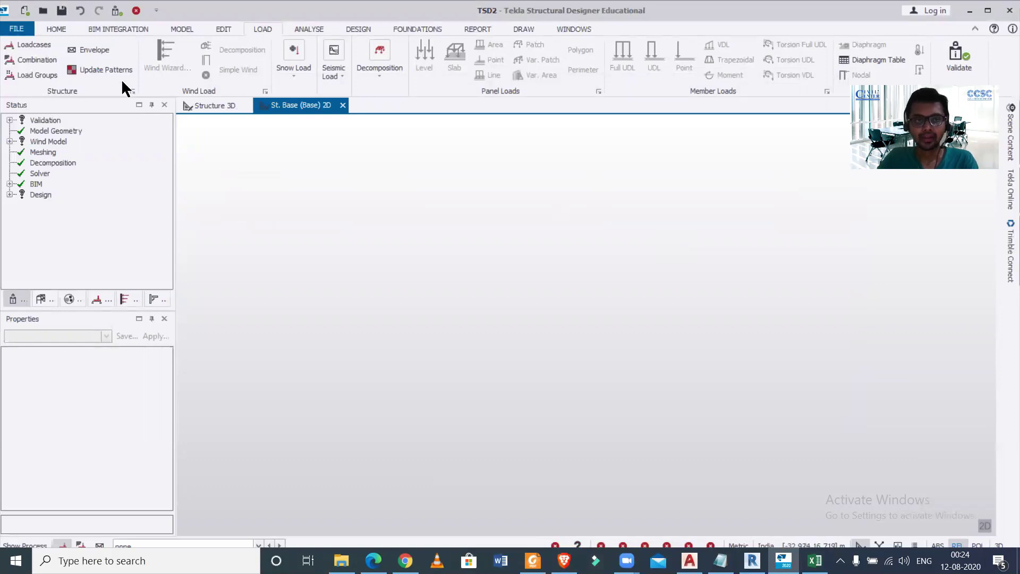
left_click(41, 56)
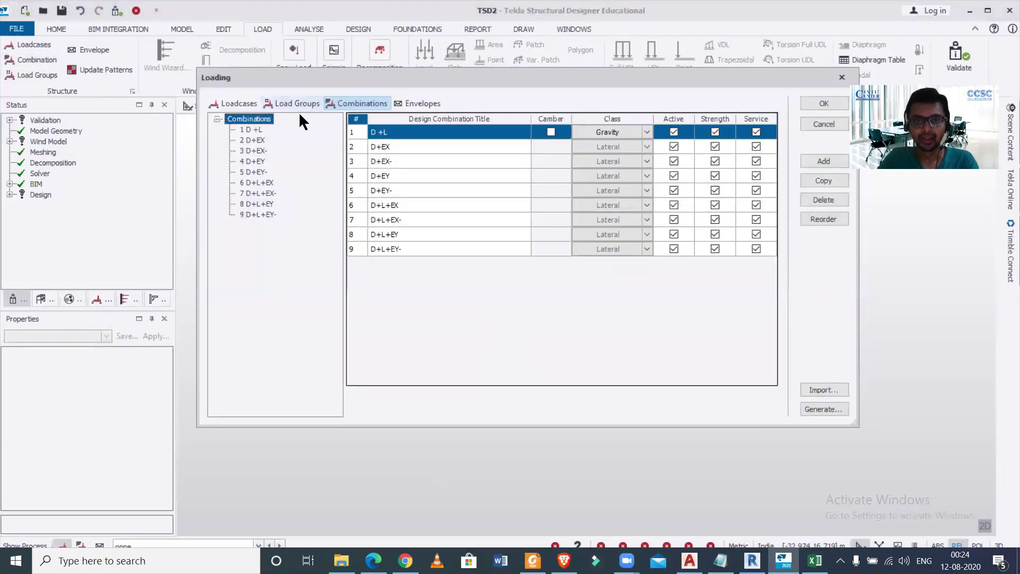
left_click(253, 141)
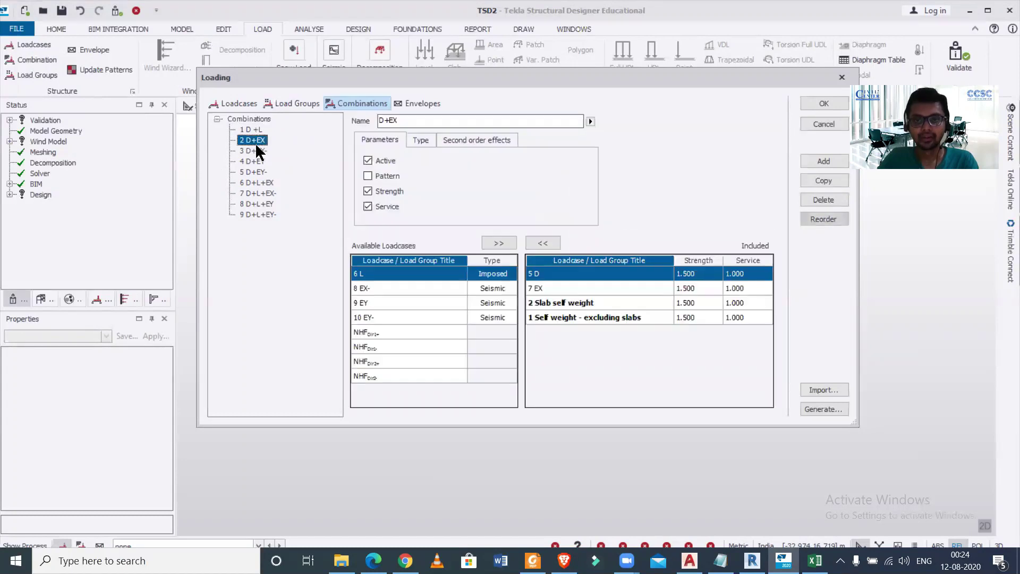
left_click(240, 194)
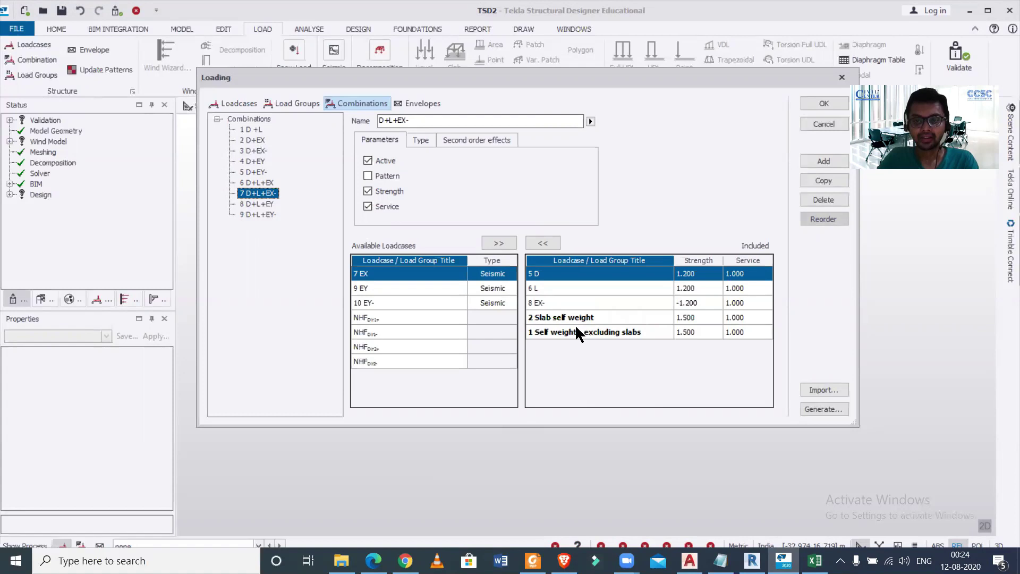
left_click(831, 104)
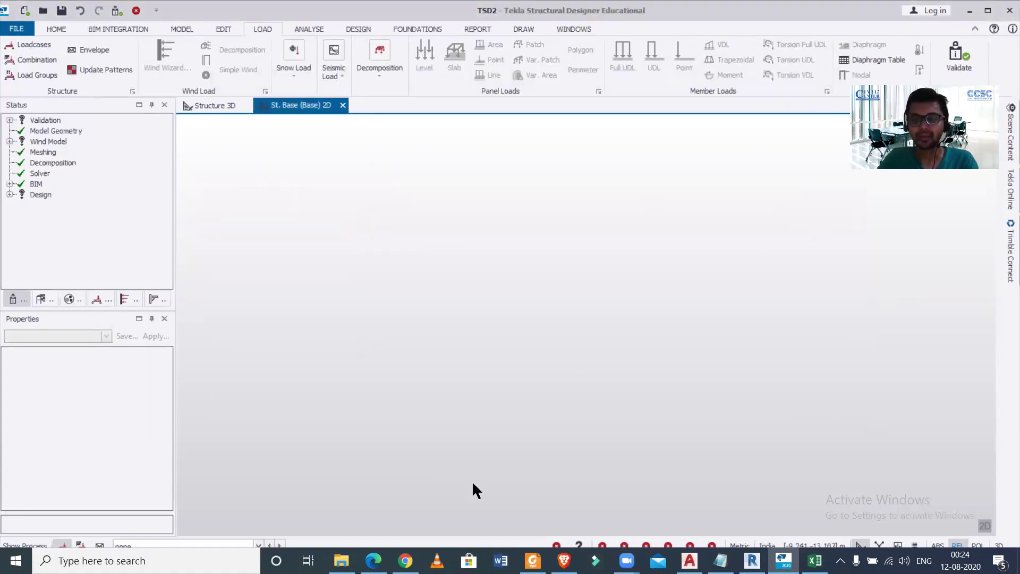